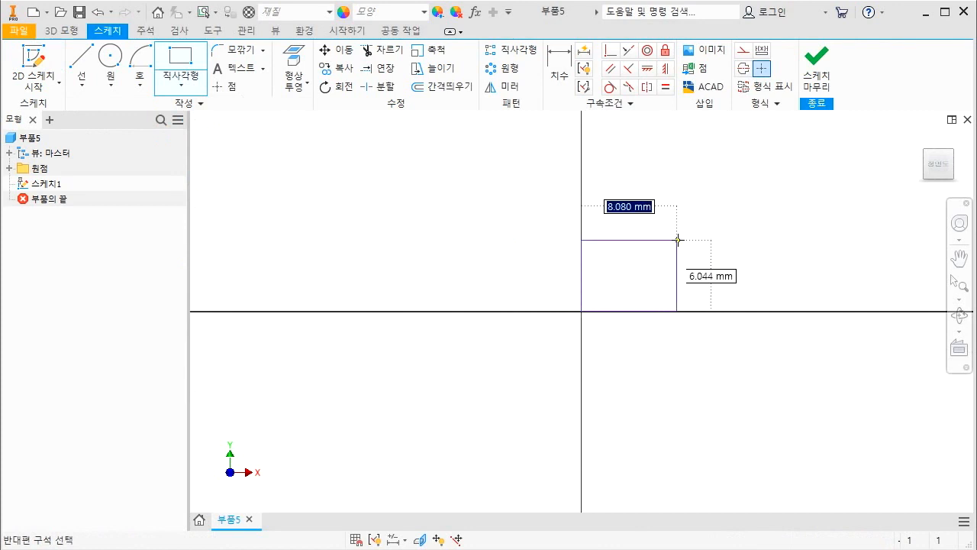
Draw a rectangle about 8.8 by 6.4 mm from the origin and a second, lower rectangle adjoining it on the horizontal axis.
{"action": "left_click", "coordinate": [684, 238]}
{"action": "left_click", "coordinate": [685, 311]}
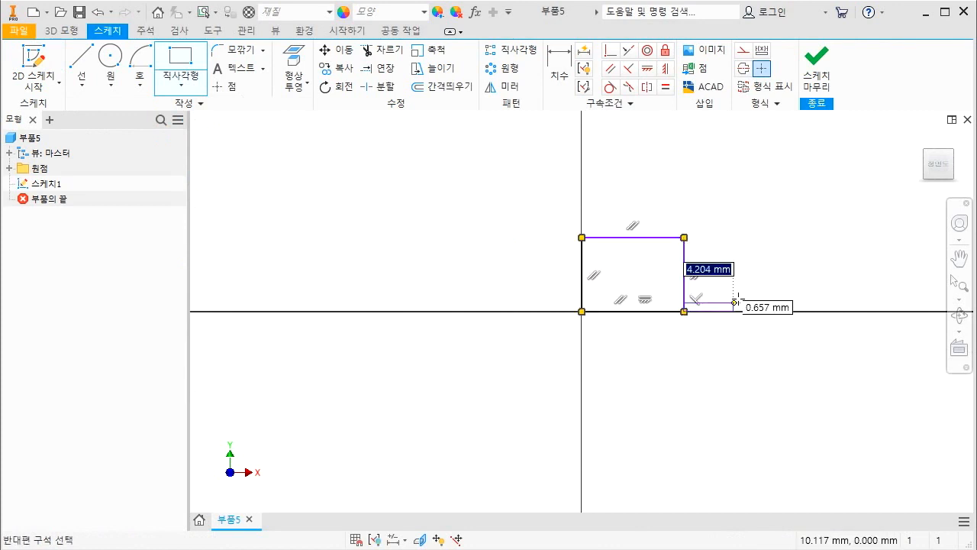
{"action": "left_click", "coordinate": [786, 259]}
{"action": "key", "text": "Escape"}
{"action": "left_click", "coordinate": [640, 238]}
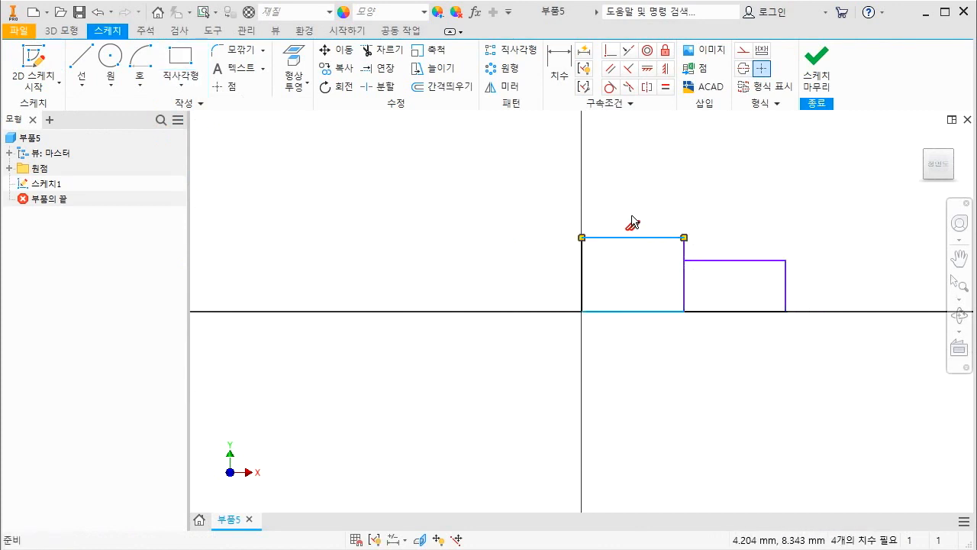
{"action": "key", "text": "Escape"}
{"action": "left_click", "coordinate": [619, 239]}
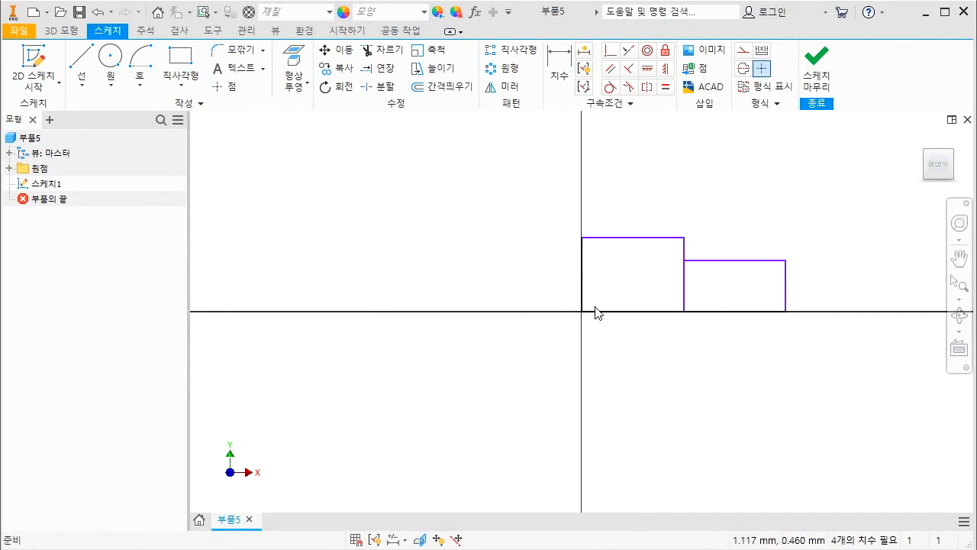
Dimension the height of the rectangle at the origin as 7 mm.
{"action": "key", "text": "d"}
{"action": "left_click", "coordinate": [611, 238]}
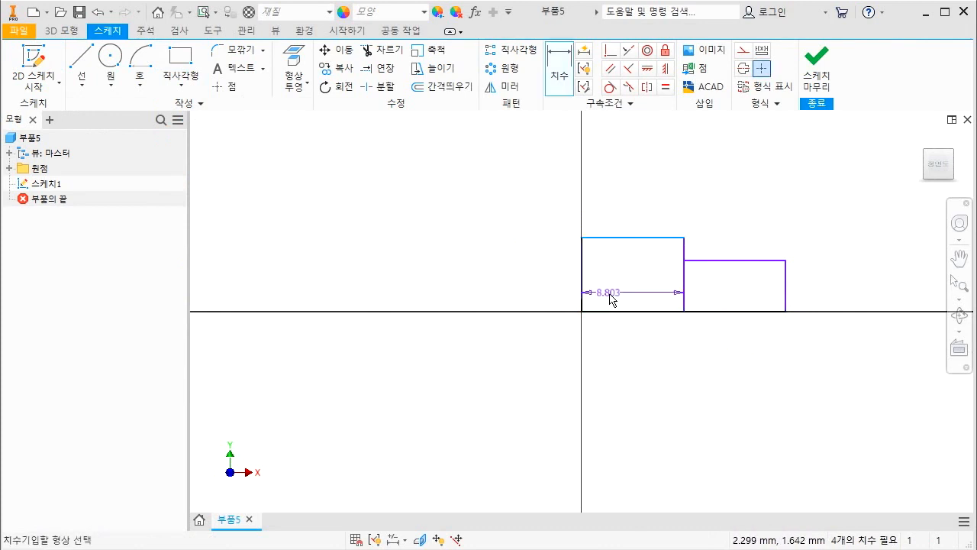
{"action": "left_click", "coordinate": [616, 311]}
{"action": "left_click", "coordinate": [616, 297]}
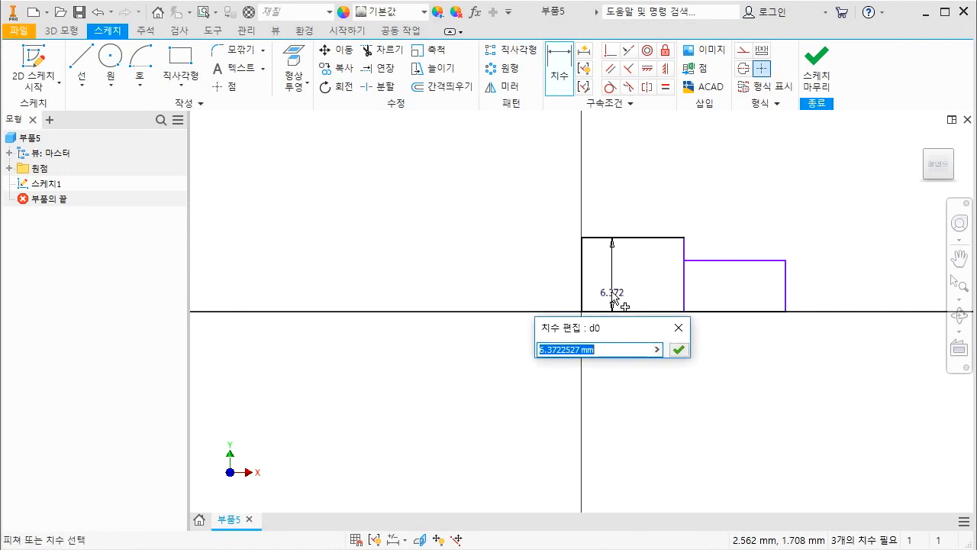
{"action": "type", "text": "7"}
{"action": "key", "text": "Return"}
Dimension the height of the second, adjoining rectangle as 6 mm.
{"action": "left_click", "coordinate": [729, 257]}
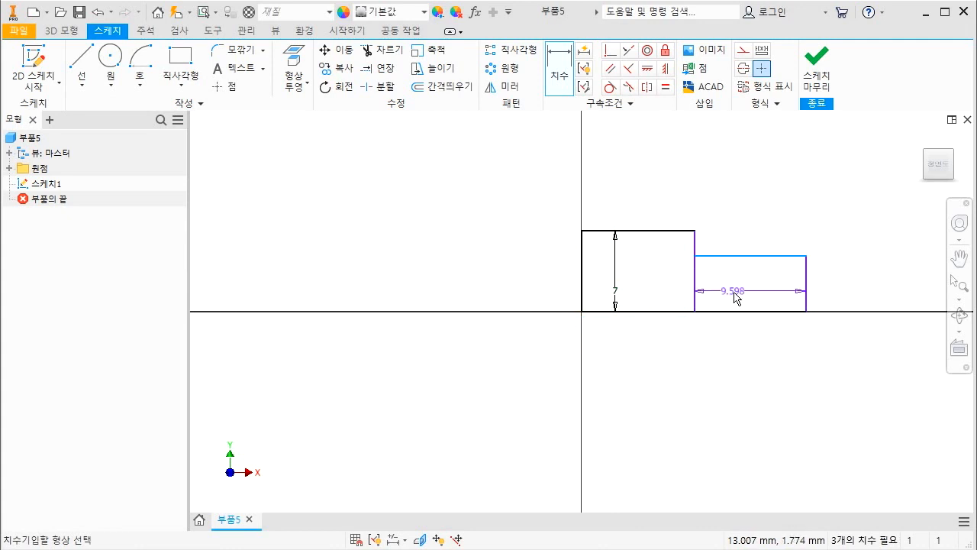
{"action": "left_click", "coordinate": [739, 311]}
{"action": "left_click", "coordinate": [733, 298]}
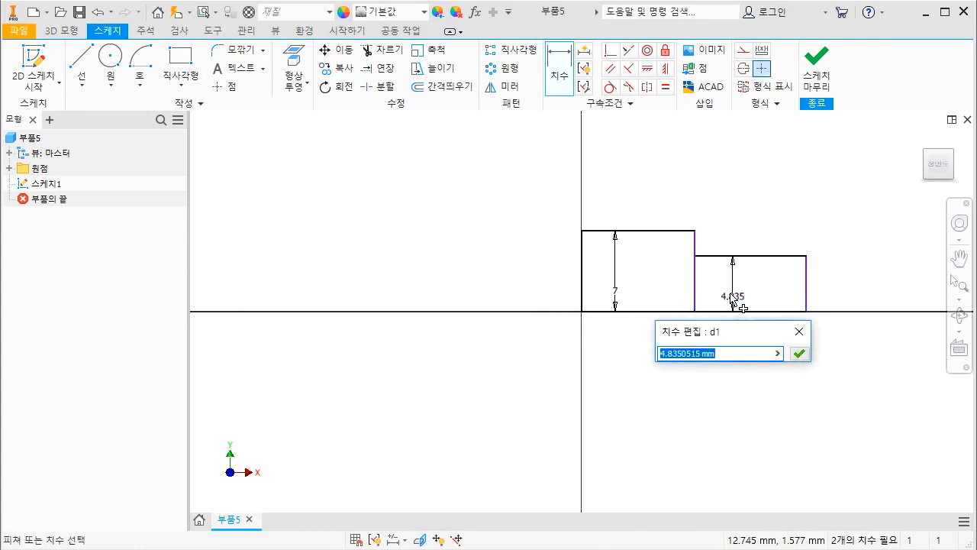
{"action": "type", "text": "6"}
{"action": "key", "text": "Return"}
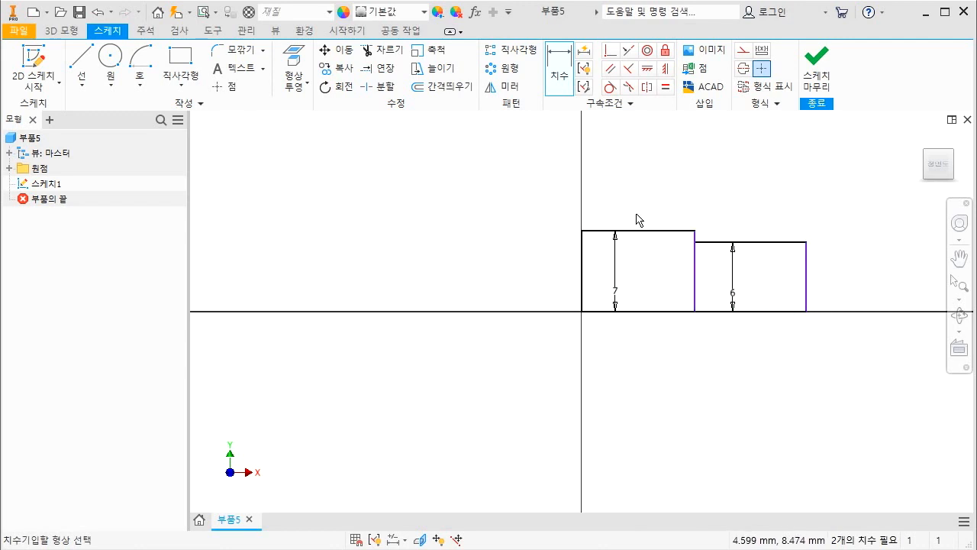
Dimension the length of the second, adjoining rectangle as 17 mm.
{"action": "left_click", "coordinate": [748, 242]}
{"action": "left_click", "coordinate": [753, 214]}
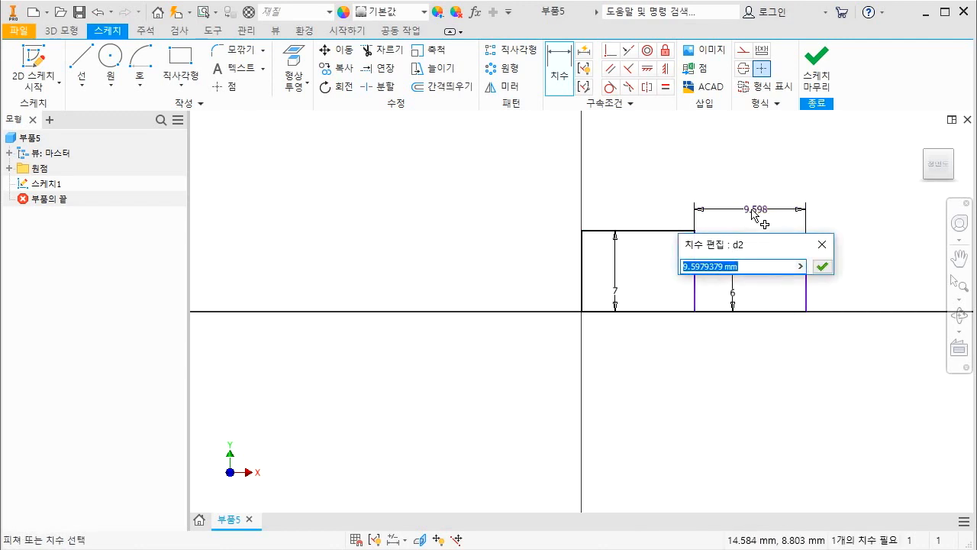
{"action": "type", "text": "17"}
{"action": "key", "text": "Return"}
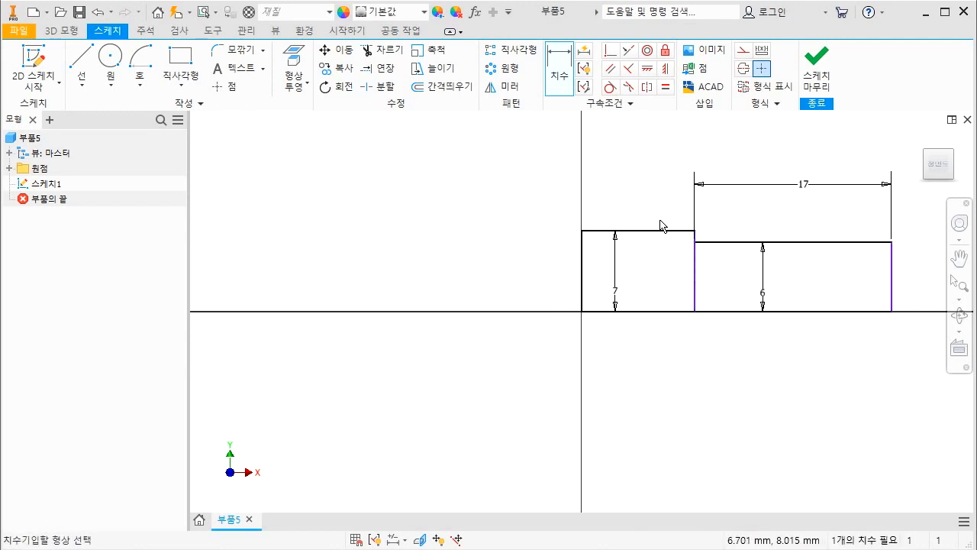
Dimension the length of the 7 mm high rectangle as 43 mm.
{"action": "left_click", "coordinate": [662, 231]}
{"action": "left_click", "coordinate": [651, 199]}
{"action": "type", "text": "43"}
{"action": "key", "text": "Return"}
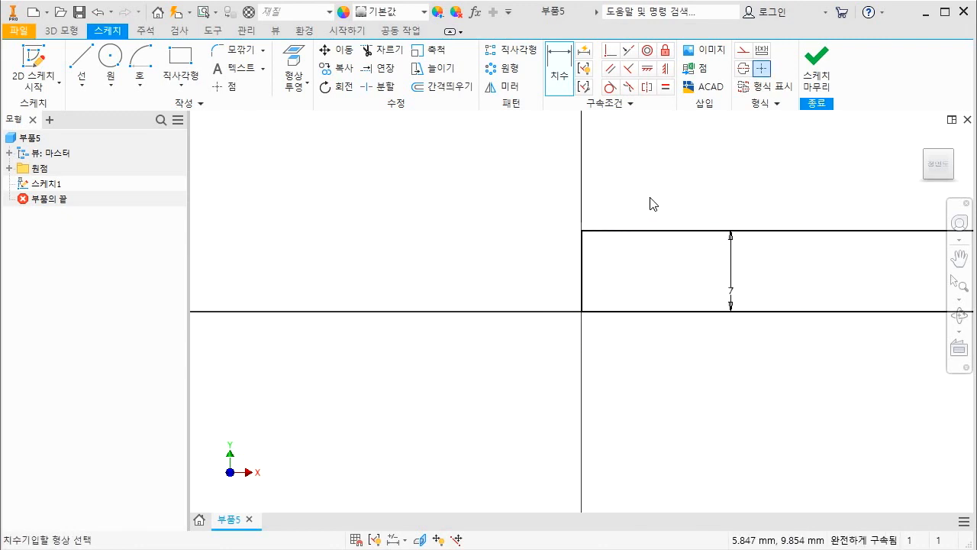
{"action": "scroll", "coordinate": [454, 289], "scroll_direction": "down", "scroll_amount": 6}
{"action": "scroll", "coordinate": [623, 281], "scroll_direction": "up", "scroll_amount": 3}
{"action": "scroll", "coordinate": [628, 286], "scroll_direction": "up", "scroll_amount": 3}
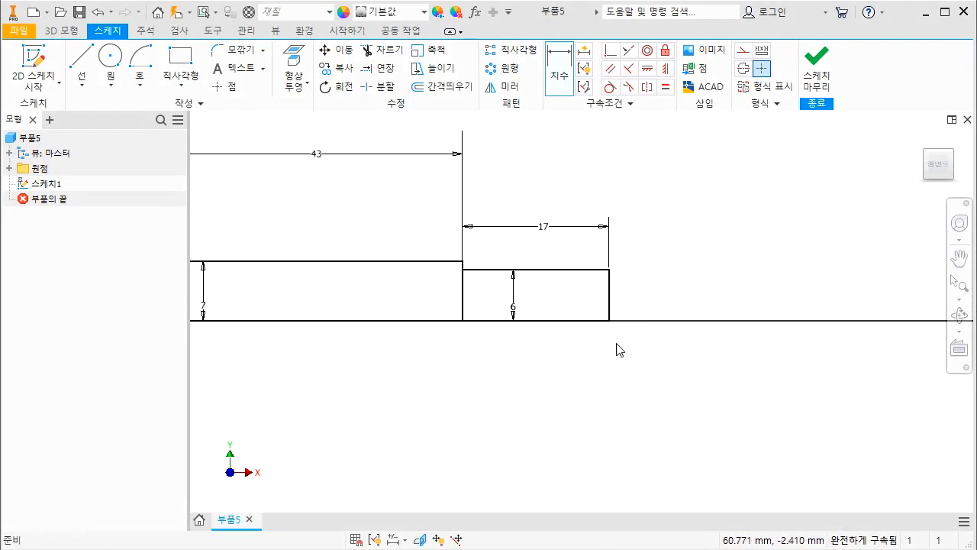
{"action": "key", "text": "Escape"}
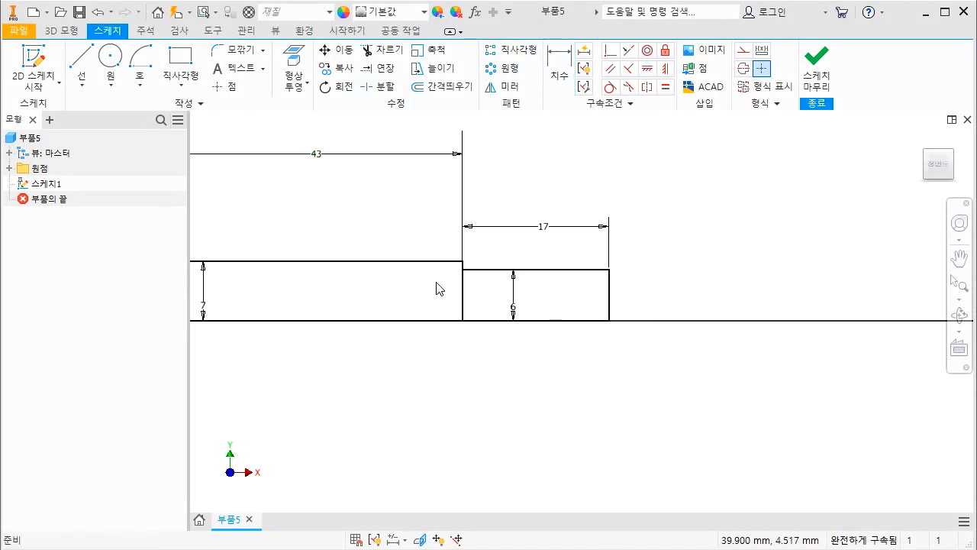
Draw a center-point arc of about 13.3 mm radius, centered on the smaller rectangle's base and rising from its outer lower corner.
{"action": "left_click", "coordinate": [140, 82]}
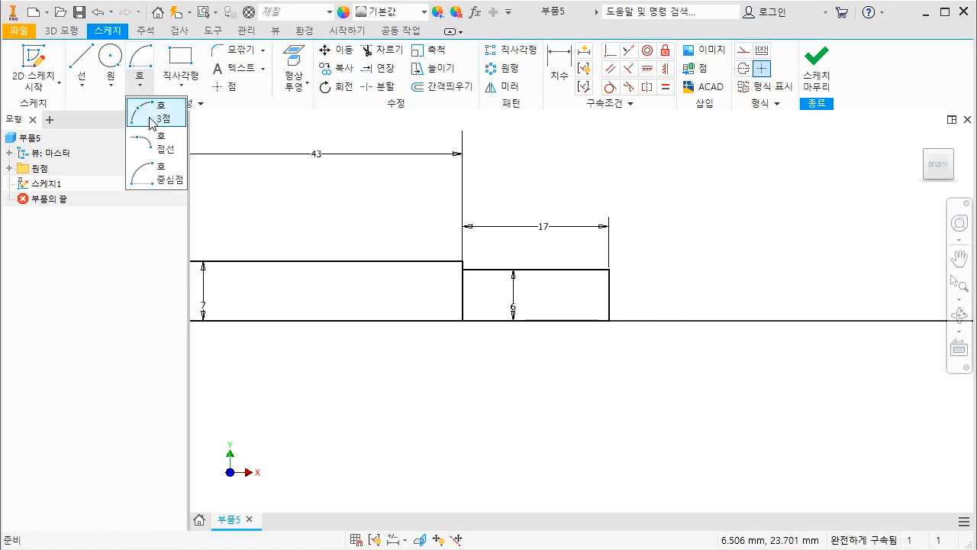
{"action": "left_click", "coordinate": [156, 176]}
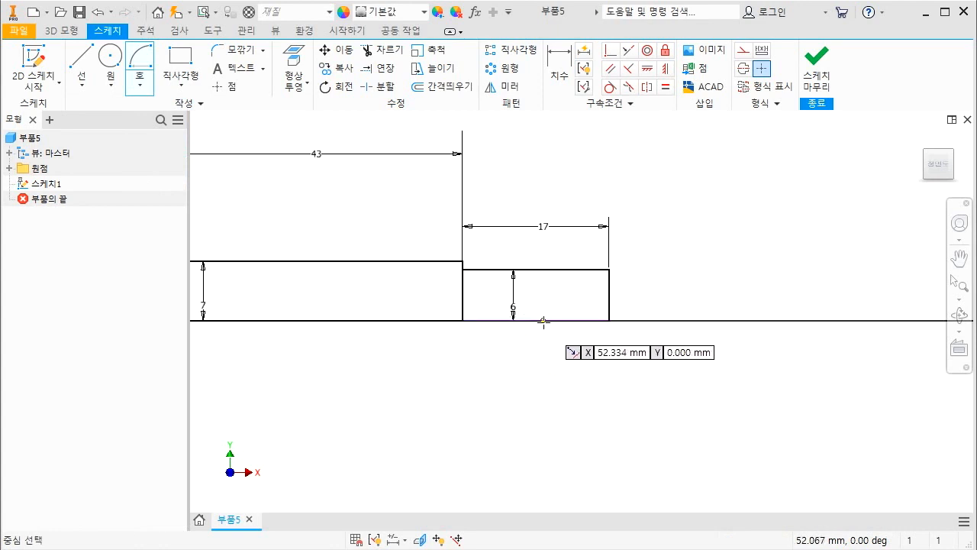
{"action": "left_click", "coordinate": [497, 322]}
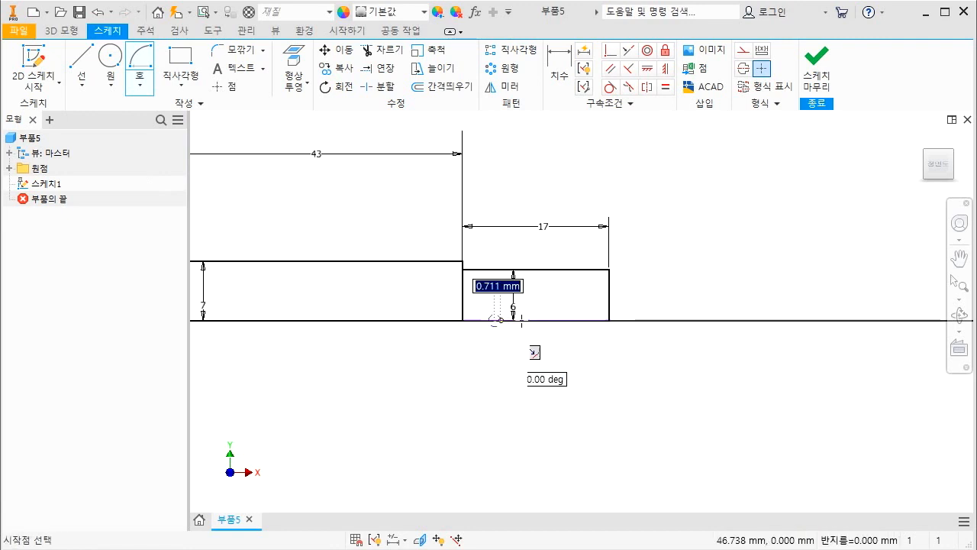
{"action": "left_click", "coordinate": [609, 320]}
{"action": "left_click", "coordinate": [558, 257]}
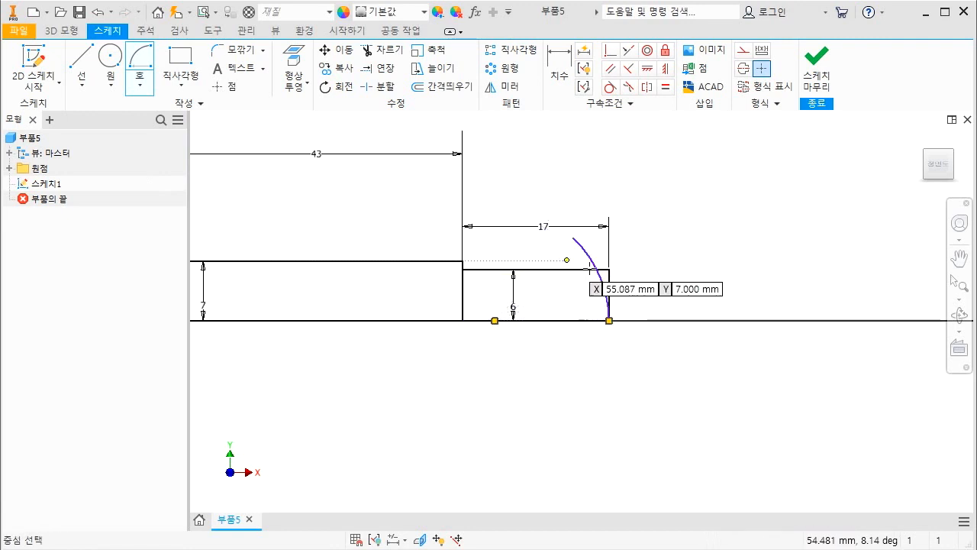
{"action": "key", "text": "Escape"}
Dimension the arc's radius as 6 mm.
{"action": "key", "text": "d"}
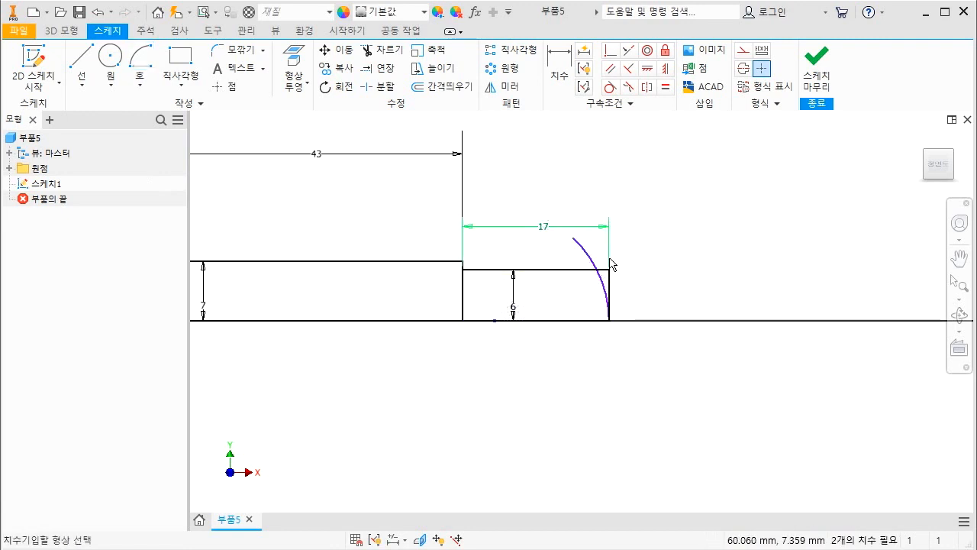
{"action": "left_click", "coordinate": [606, 274]}
{"action": "left_click", "coordinate": [646, 241]}
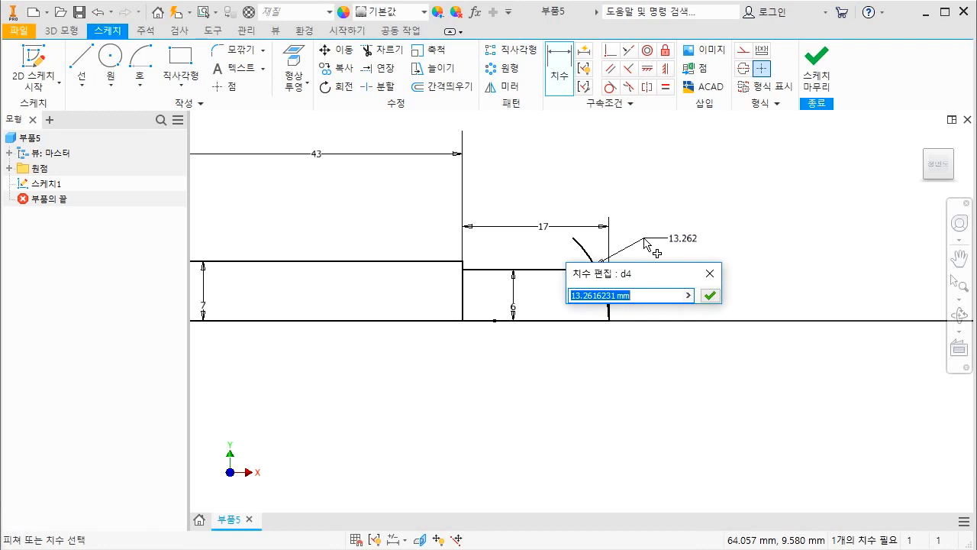
{"action": "type", "text": "6"}
{"action": "key", "text": "Return"}
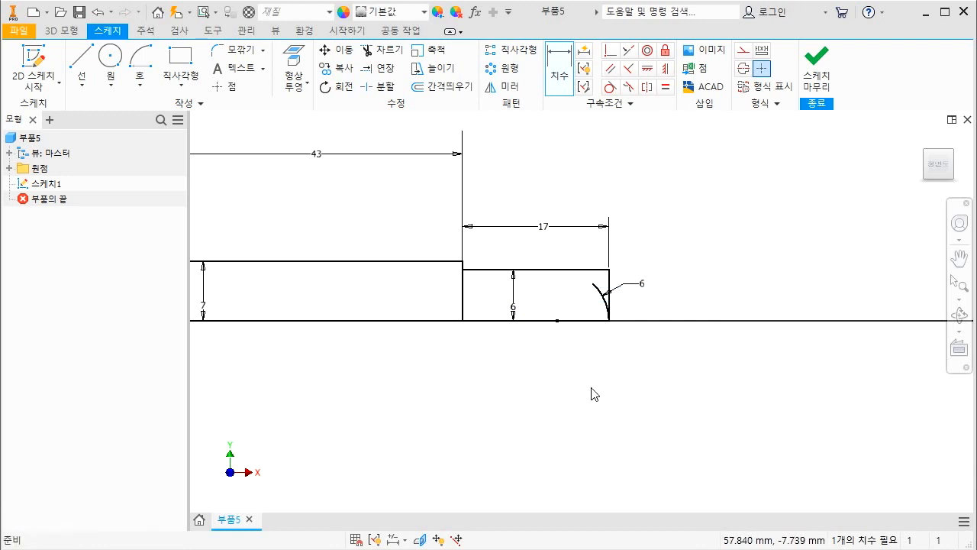
{"action": "key", "text": "Escape"}
{"action": "mouse_move", "coordinate": [607, 268]}
{"action": "left_mouse_down"}
{"action": "mouse_move", "coordinate": [732, 265]}
{"action": "mouse_move", "coordinate": [715, 291]}
{"action": "left_mouse_up"}
{"action": "left_click_drag", "start_coordinate": [510, 313], "coordinate": [514, 315]}
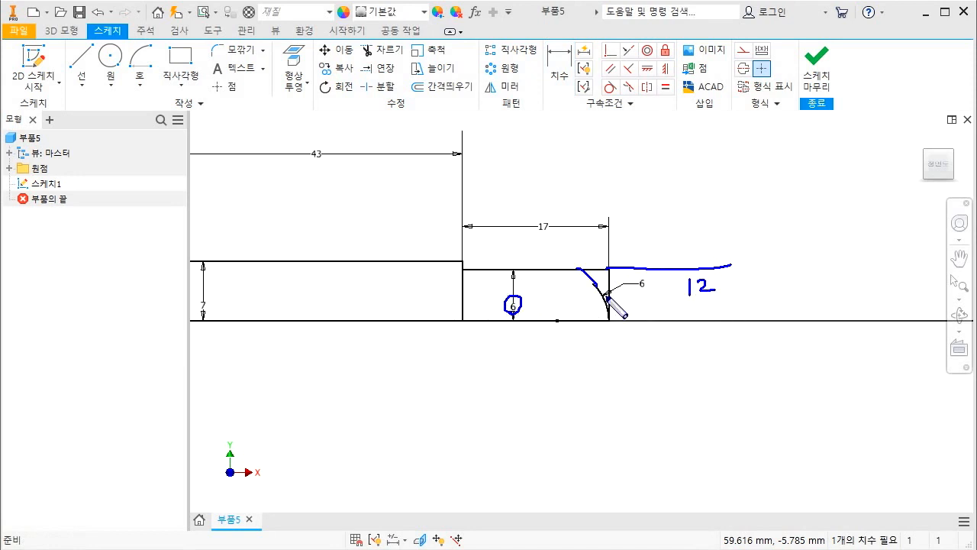
{"action": "mouse_move", "coordinate": [606, 295]}
{"action": "left_mouse_down"}
{"action": "mouse_move", "coordinate": [646, 240]}
{"action": "mouse_move", "coordinate": [682, 242]}
{"action": "left_mouse_up"}
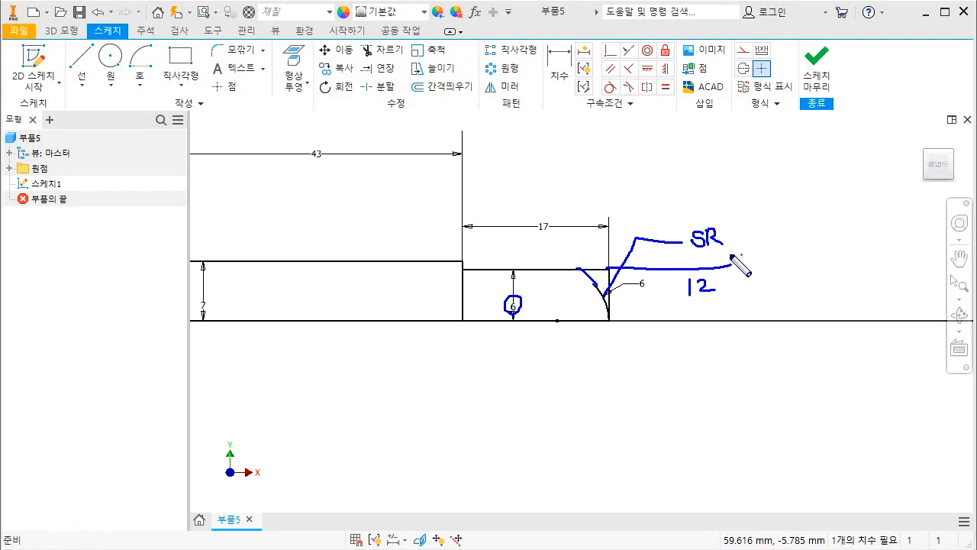
{"action": "mouse_move", "coordinate": [530, 324]}
{"action": "left_mouse_down"}
{"action": "mouse_move", "coordinate": [527, 291]}
{"action": "mouse_move", "coordinate": [495, 322]}
{"action": "left_mouse_up"}
{"action": "left_click_drag", "start_coordinate": [615, 281], "coordinate": [616, 390]}
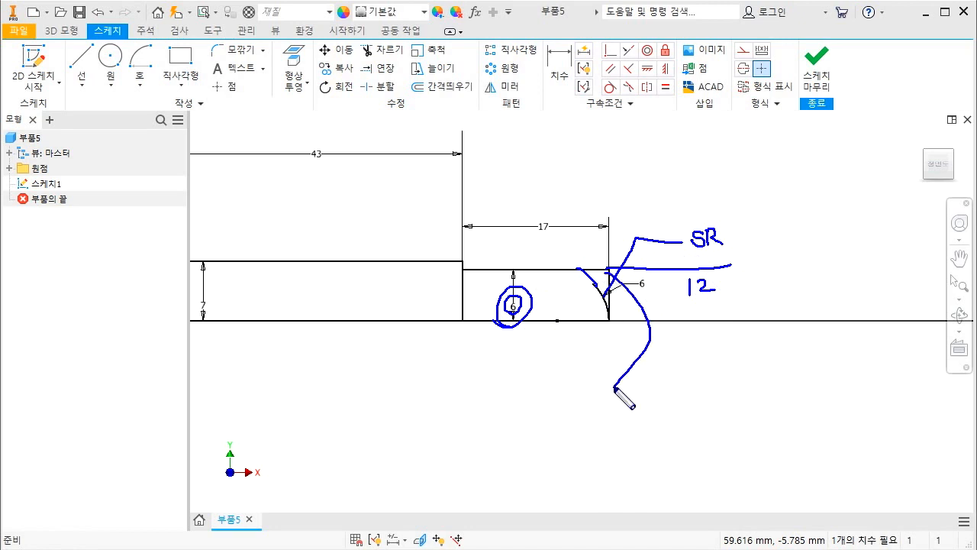
{"action": "left_click_drag", "start_coordinate": [513, 309], "coordinate": [539, 317]}
{"action": "mouse_move", "coordinate": [663, 353]}
{"action": "left_mouse_down"}
{"action": "mouse_move", "coordinate": [663, 366]}
{"action": "mouse_move", "coordinate": [687, 357]}
{"action": "mouse_move", "coordinate": [686, 366]}
{"action": "left_mouse_up"}
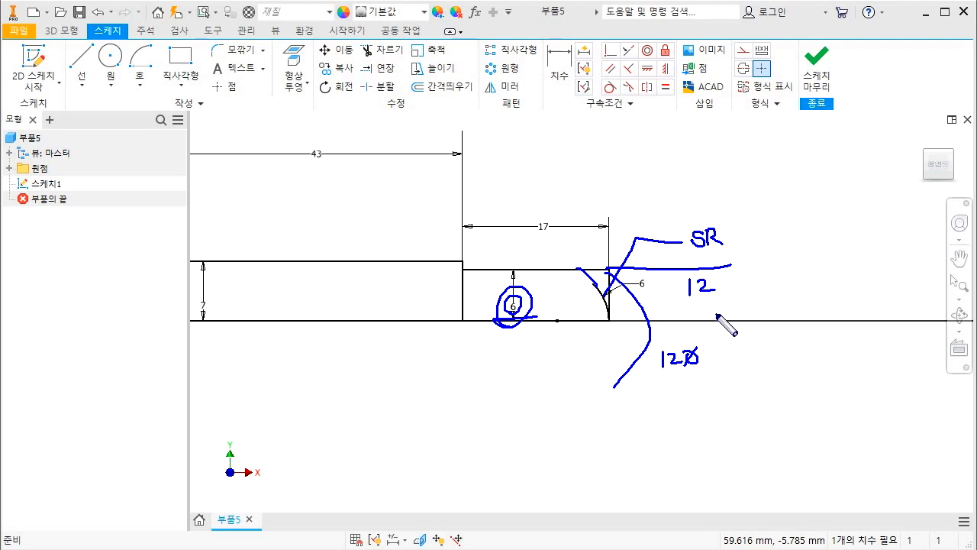
{"action": "mouse_move", "coordinate": [691, 249]}
{"action": "left_mouse_down"}
{"action": "mouse_move", "coordinate": [724, 232]}
{"action": "mouse_move", "coordinate": [746, 236]}
{"action": "left_mouse_up"}
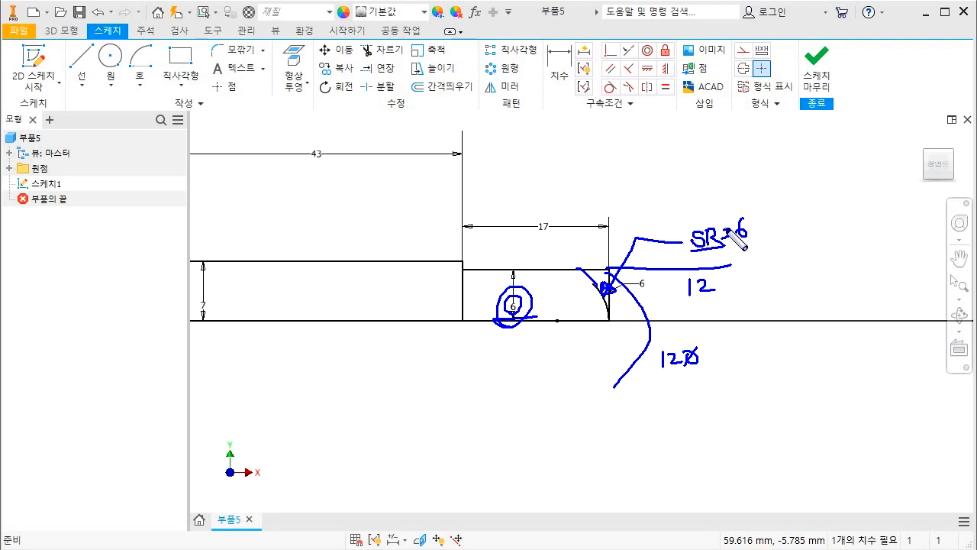
{"action": "left_click_drag", "start_coordinate": [767, 257], "coordinate": [779, 282]}
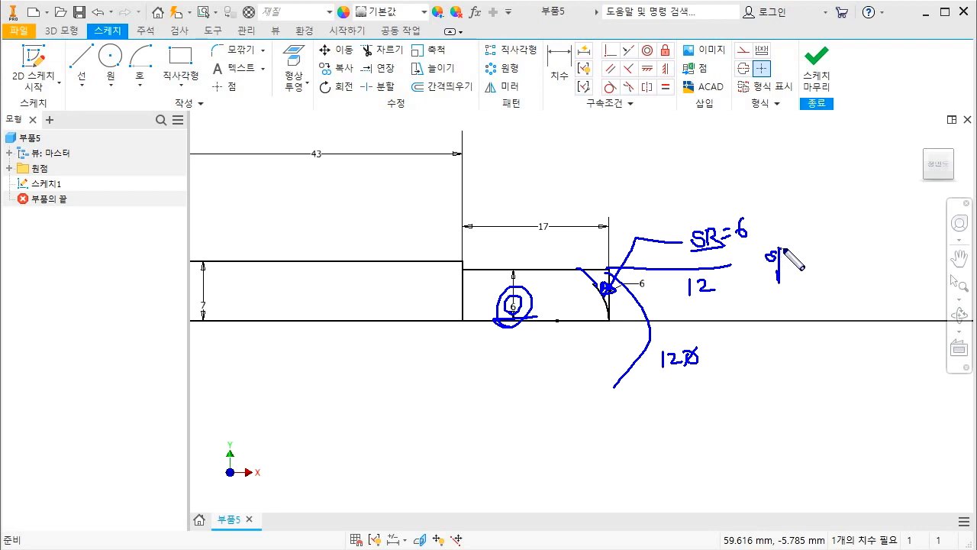
{"action": "left_click_drag", "start_coordinate": [795, 246], "coordinate": [796, 259]}
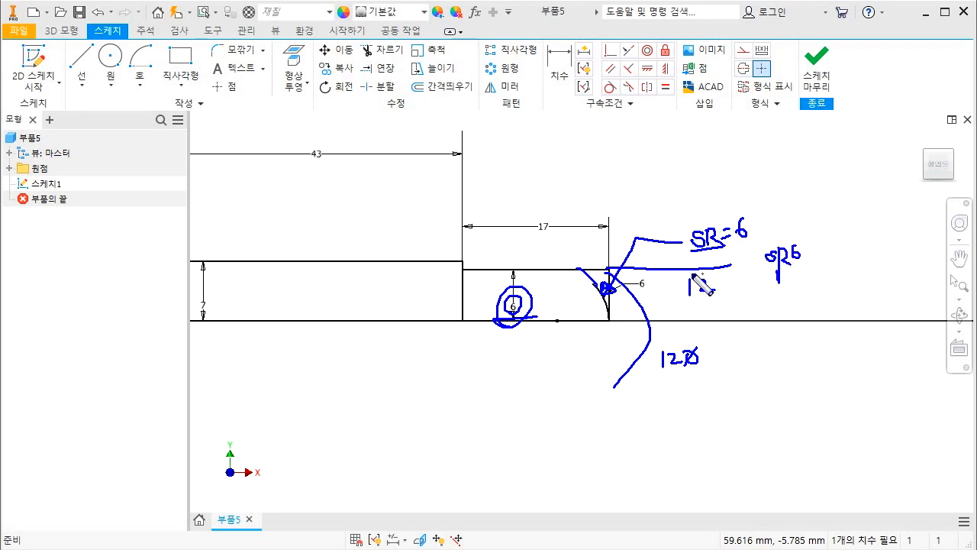
{"action": "key", "text": "Escape"}
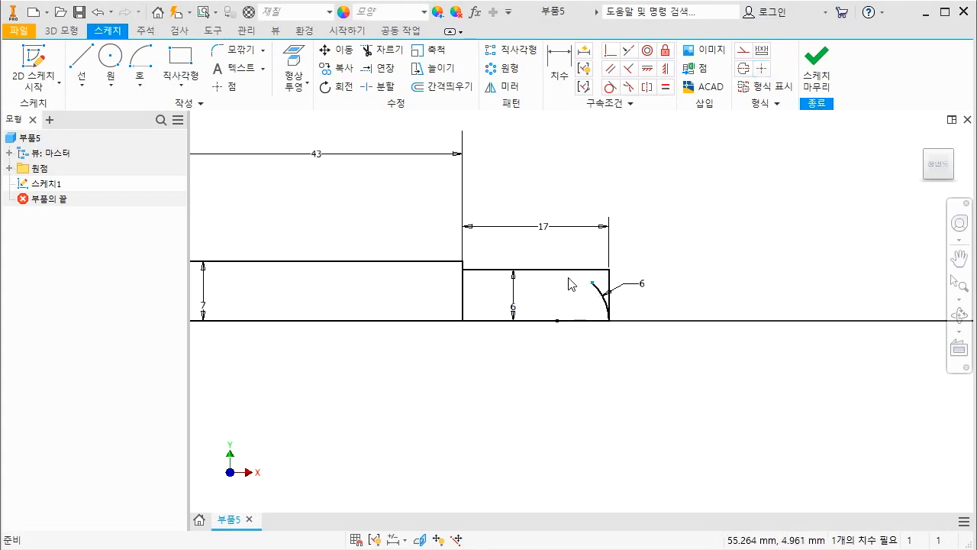
Apply a coincident constraint between the arc's free endpoint and the upper edge of the smaller rectangle.
{"action": "left_click", "coordinate": [538, 269]}
{"action": "left_click", "coordinate": [610, 53]}
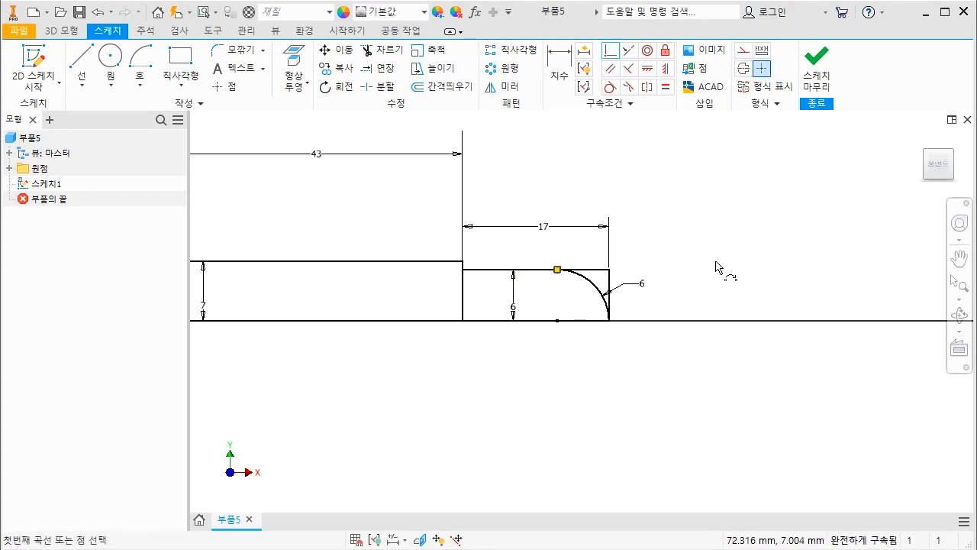
{"action": "key", "text": "Escape"}
{"action": "scroll", "coordinate": [636, 274], "scroll_direction": "down", "scroll_amount": 2}
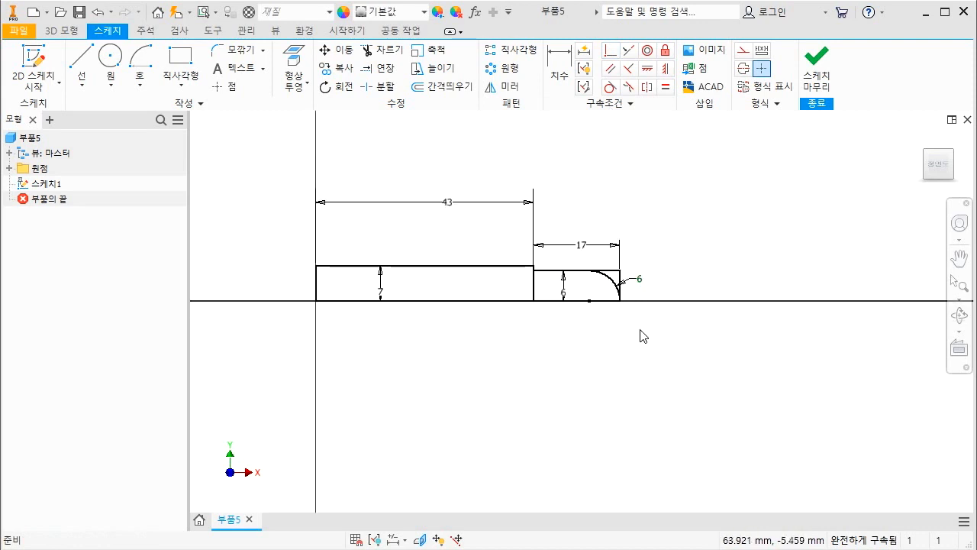
Revolve the large rectangle and the arc-ended smaller profile a full 360 degrees about their shared base line.
{"action": "key", "text": "r"}
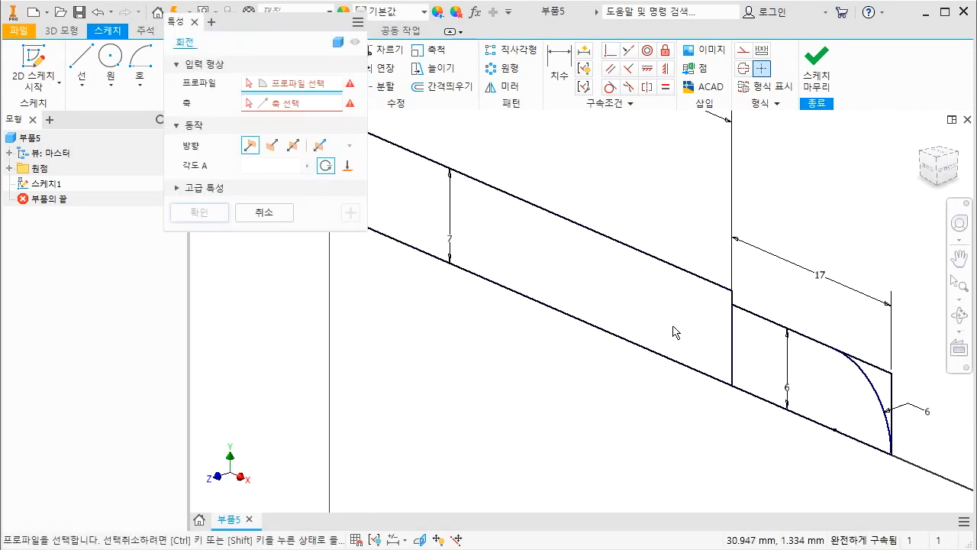
{"action": "left_click", "coordinate": [646, 338]}
{"action": "left_click", "coordinate": [269, 105]}
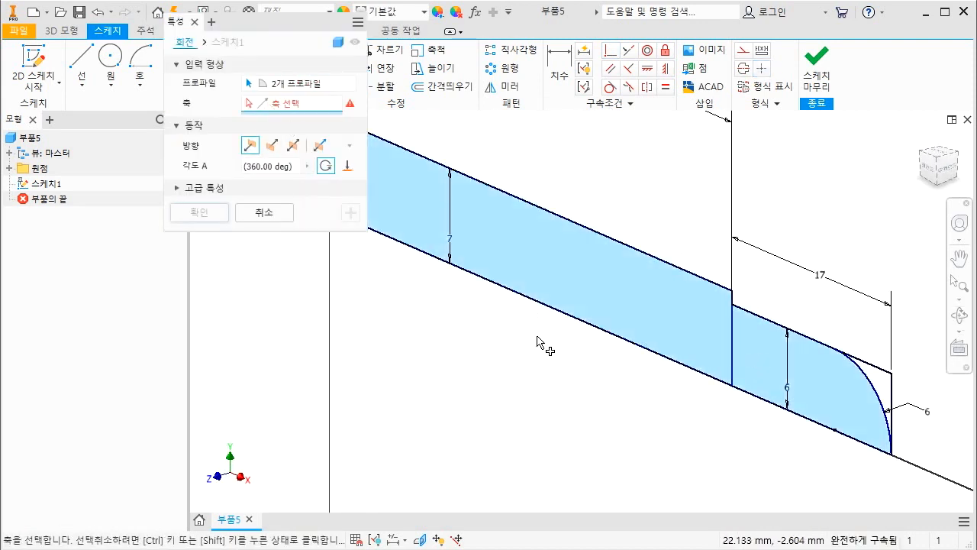
{"action": "left_click", "coordinate": [536, 307]}
{"action": "left_click", "coordinate": [197, 212]}
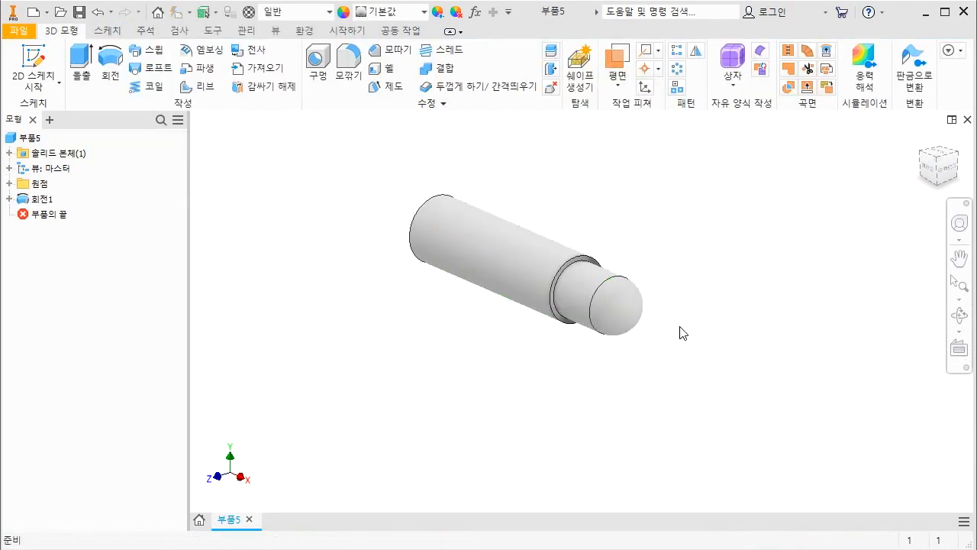
{"action": "left_click_drag", "start_coordinate": [568, 276], "coordinate": [609, 305]}
{"action": "mouse_move", "coordinate": [590, 261]}
{"action": "left_mouse_down"}
{"action": "mouse_move", "coordinate": [619, 282]}
{"action": "mouse_move", "coordinate": [628, 246]}
{"action": "left_mouse_up"}
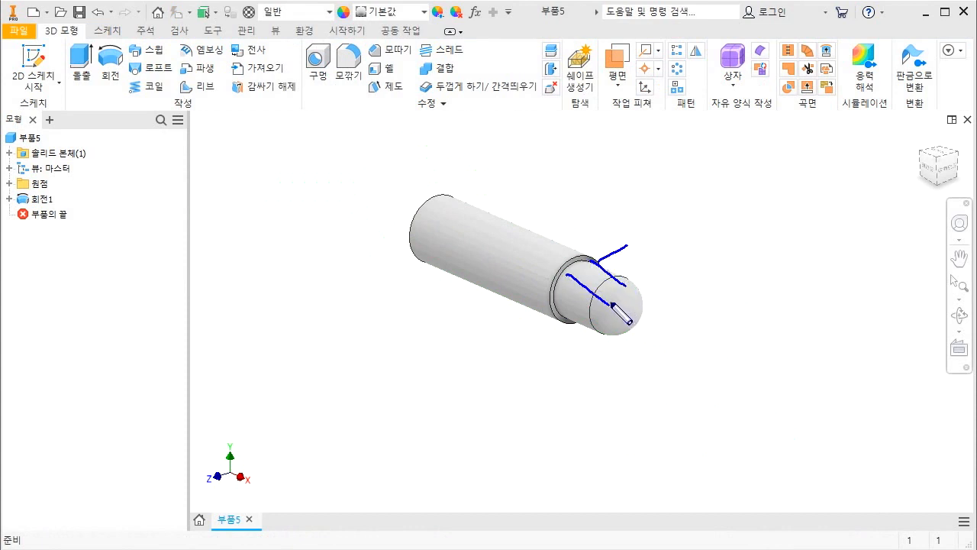
{"action": "mouse_move", "coordinate": [611, 304]}
{"action": "left_mouse_down"}
{"action": "mouse_move", "coordinate": [569, 317]}
{"action": "mouse_move", "coordinate": [620, 288]}
{"action": "left_mouse_up"}
{"action": "left_click_drag", "start_coordinate": [605, 249], "coordinate": [620, 281]}
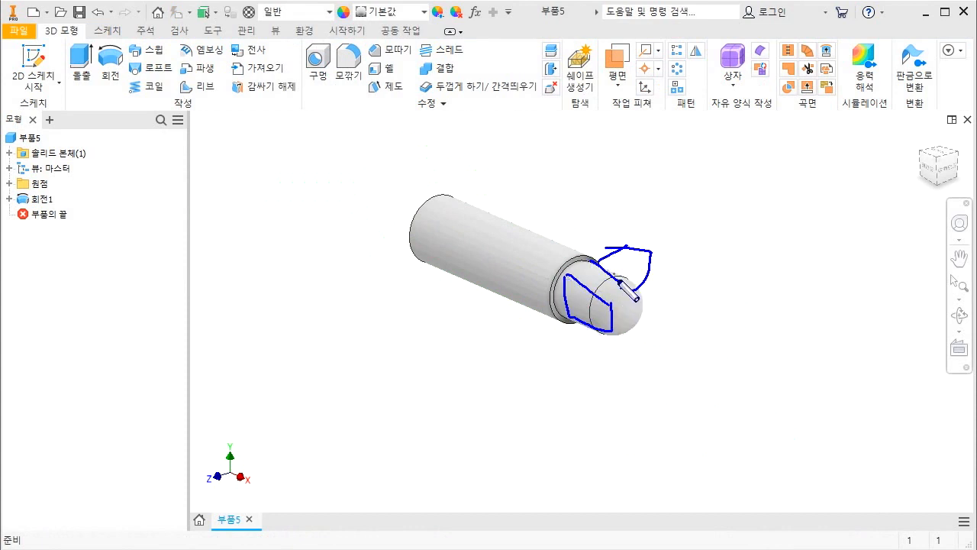
{"action": "key", "text": "Escape"}
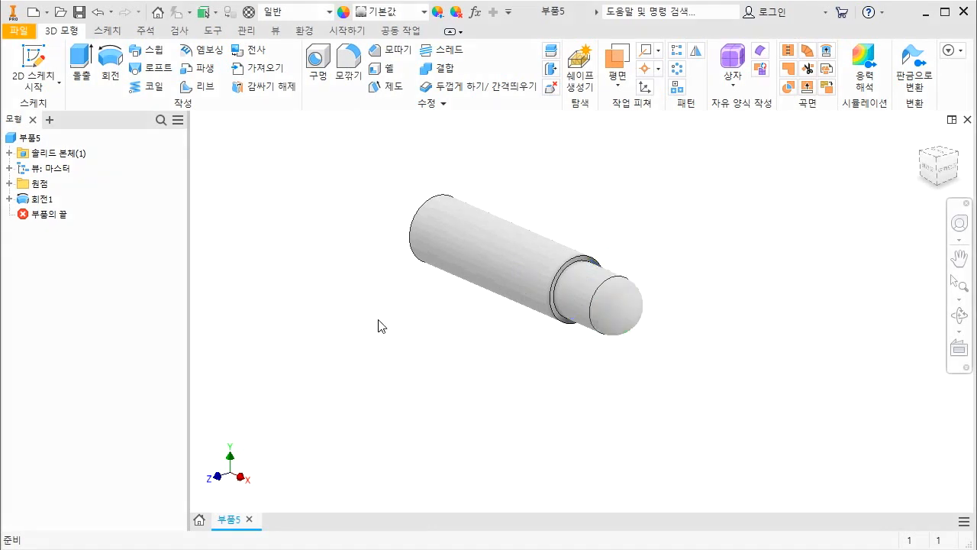
{"action": "key", "text": "ctrl+2"}
{"action": "mouse_move", "coordinate": [390, 234]}
{"action": "left_mouse_down"}
{"action": "mouse_move", "coordinate": [604, 320]}
{"action": "mouse_move", "coordinate": [686, 257]}
{"action": "mouse_move", "coordinate": [507, 172]}
{"action": "mouse_move", "coordinate": [470, 171]}
{"action": "mouse_move", "coordinate": [394, 243]}
{"action": "left_mouse_up"}
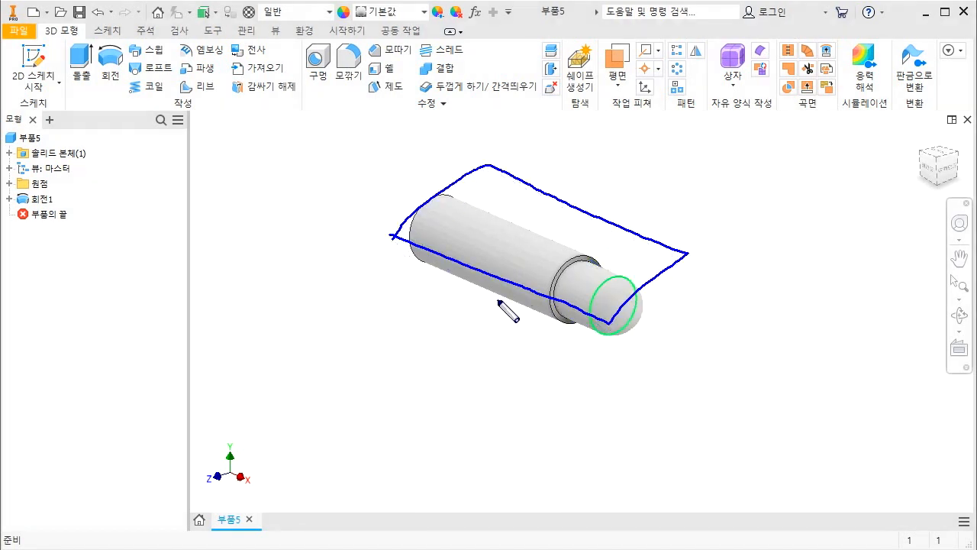
{"action": "key", "text": "Escape"}
Start a new sketch on the origin XZ plane.
{"action": "left_click", "coordinate": [9, 183]}
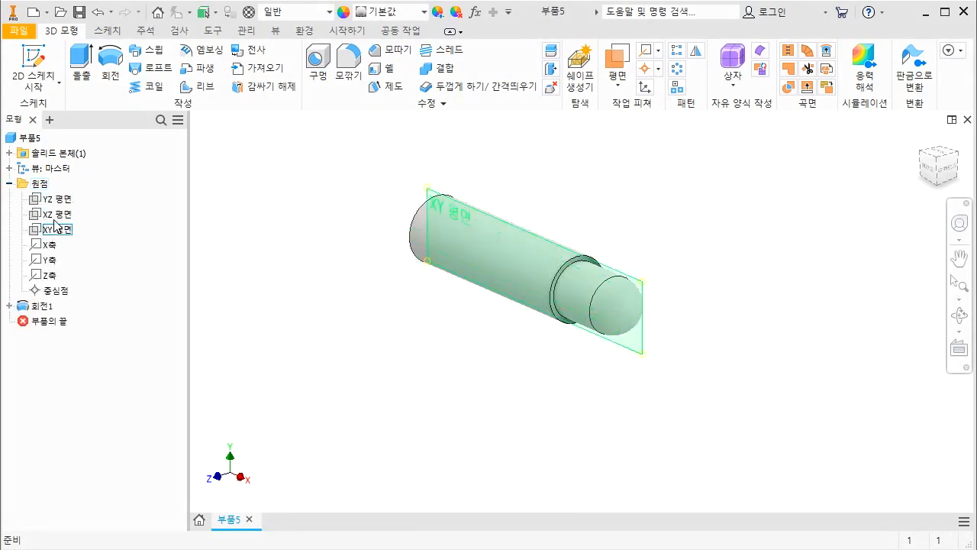
{"action": "left_click", "coordinate": [55, 217]}
{"action": "right_click", "coordinate": [55, 217]}
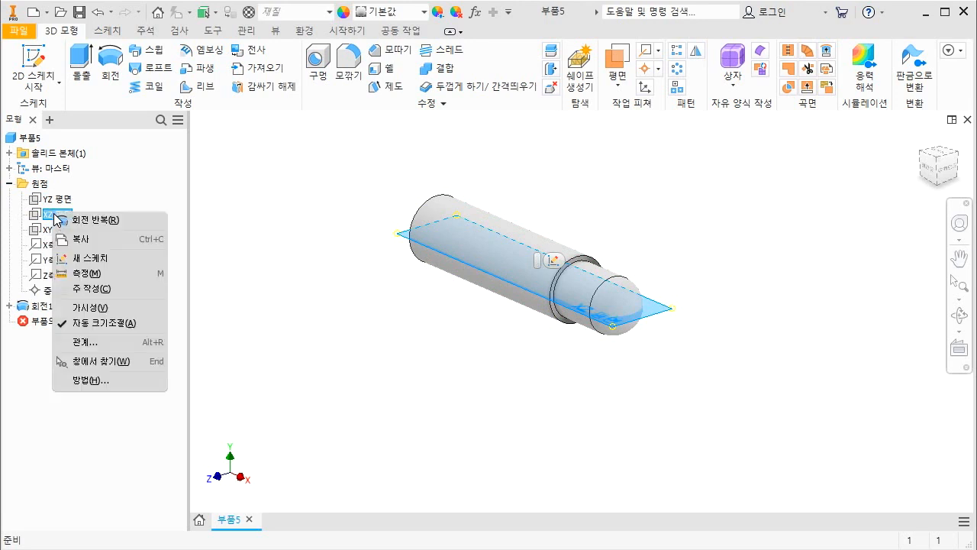
{"action": "left_click", "coordinate": [84, 257]}
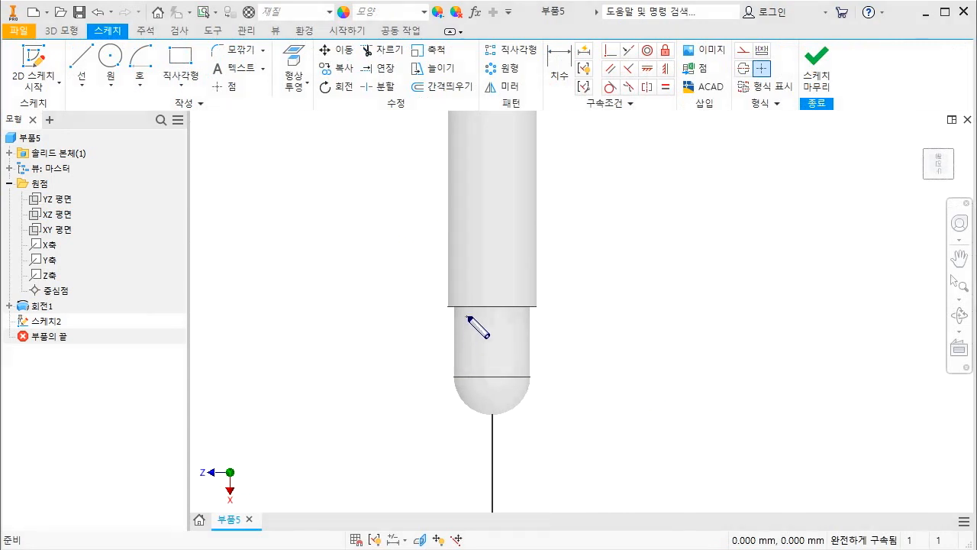
{"action": "mouse_move", "coordinate": [476, 314]}
{"action": "left_mouse_down"}
{"action": "mouse_move", "coordinate": [486, 401]}
{"action": "mouse_move", "coordinate": [507, 411]}
{"action": "mouse_move", "coordinate": [507, 316]}
{"action": "mouse_move", "coordinate": [478, 314]}
{"action": "left_mouse_up"}
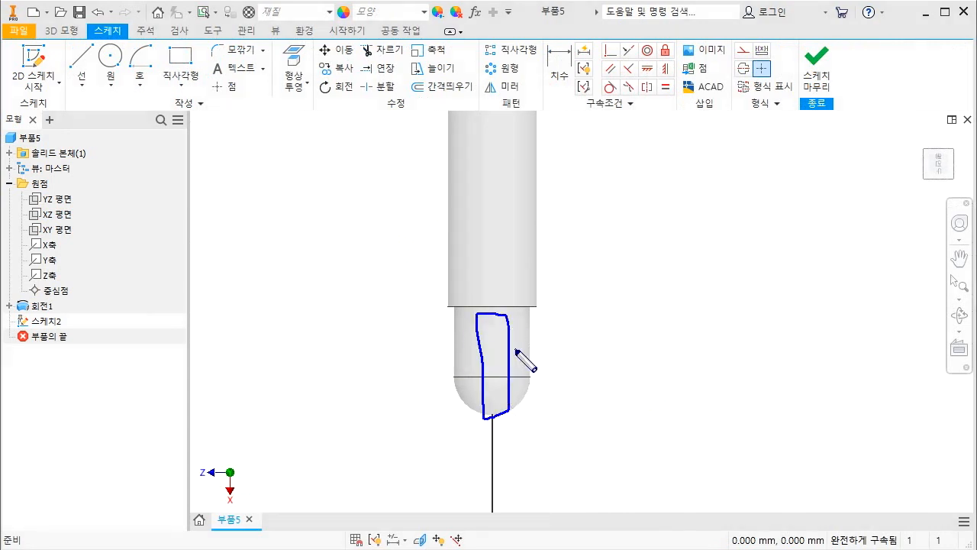
{"action": "mouse_move", "coordinate": [558, 360]}
{"action": "left_mouse_down"}
{"action": "mouse_move", "coordinate": [515, 366]}
{"action": "mouse_move", "coordinate": [518, 373]}
{"action": "left_mouse_up"}
{"action": "mouse_move", "coordinate": [451, 370]}
{"action": "left_mouse_down"}
{"action": "mouse_move", "coordinate": [481, 371]}
{"action": "mouse_move", "coordinate": [476, 382]}
{"action": "left_mouse_up"}
{"action": "mouse_move", "coordinate": [517, 432]}
{"action": "left_mouse_down"}
{"action": "mouse_move", "coordinate": [507, 453]}
{"action": "mouse_move", "coordinate": [521, 445]}
{"action": "left_mouse_up"}
{"action": "key", "text": "Escape"}
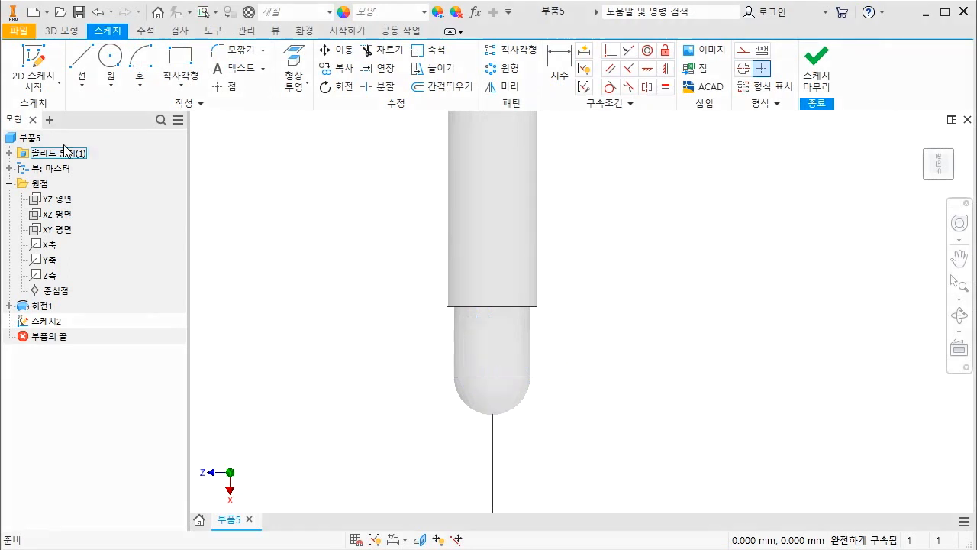
Draw a two-point rectangle about 5.9 mm wide from the smaller shaft section past the spherical tip, and slice the model at the sketch plane.
{"action": "left_click", "coordinate": [180, 86]}
{"action": "left_click", "coordinate": [207, 104]}
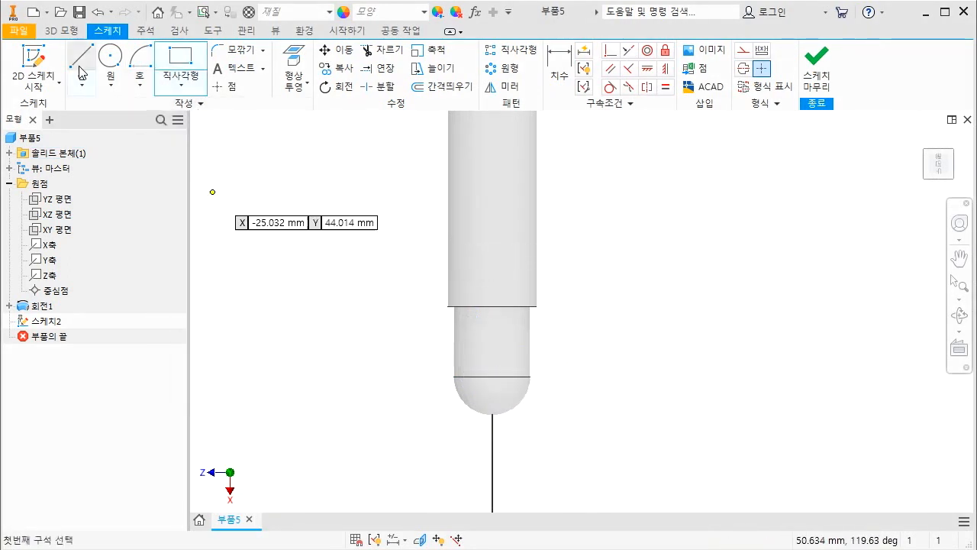
{"action": "left_click", "coordinate": [472, 330]}
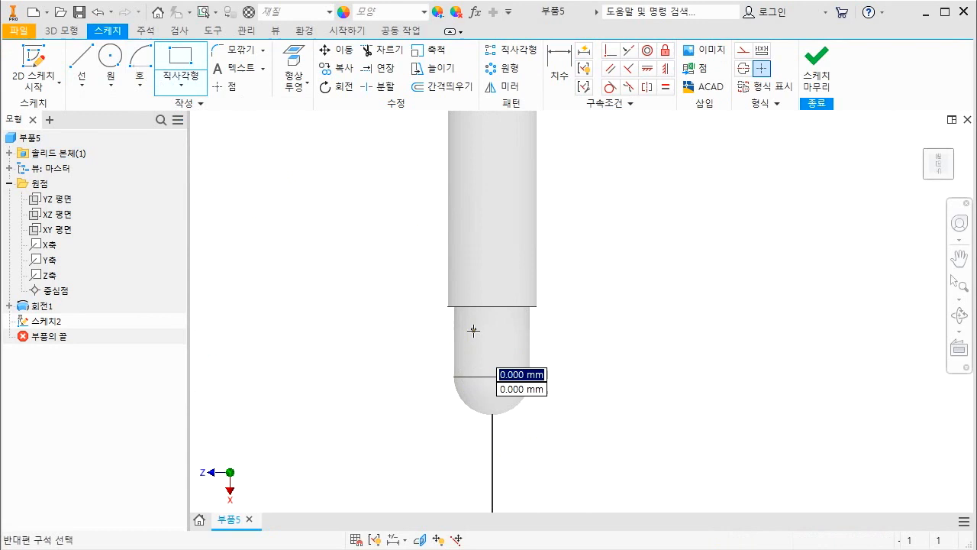
{"action": "left_click", "coordinate": [511, 456]}
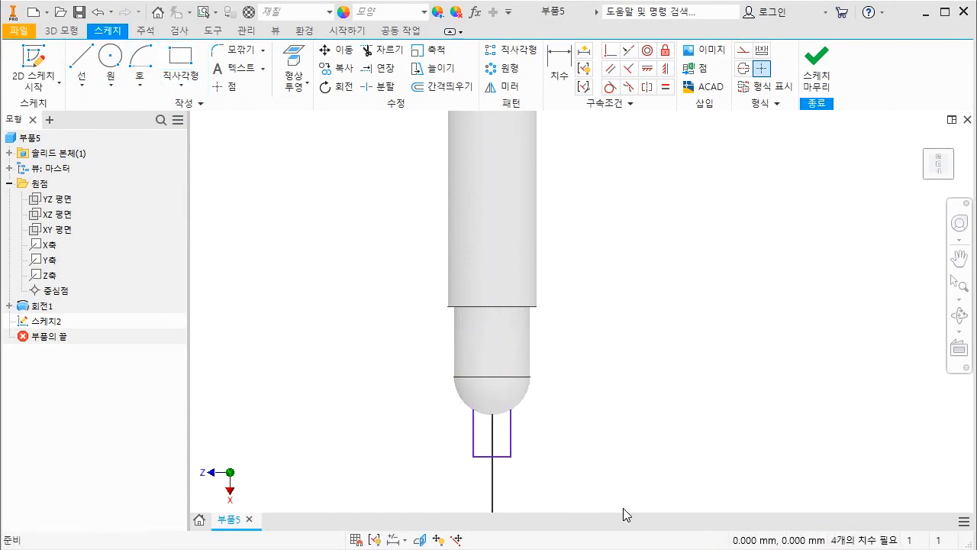
{"action": "key", "text": "F7"}
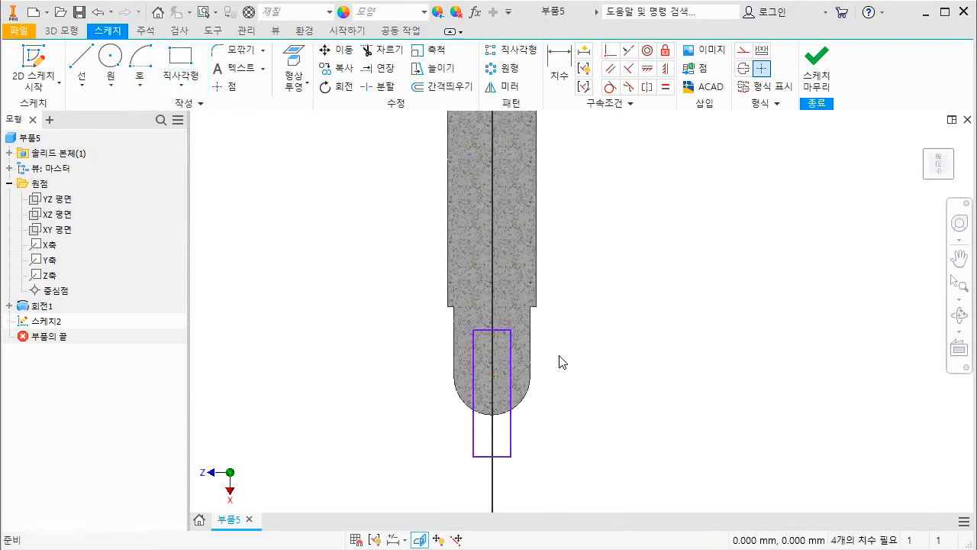
Dimension the distance between the shaft's shoulder edge and the rectangle's nearest short edge as 2 mm.
{"action": "key", "text": "d"}
{"action": "left_click", "coordinate": [536, 307]}
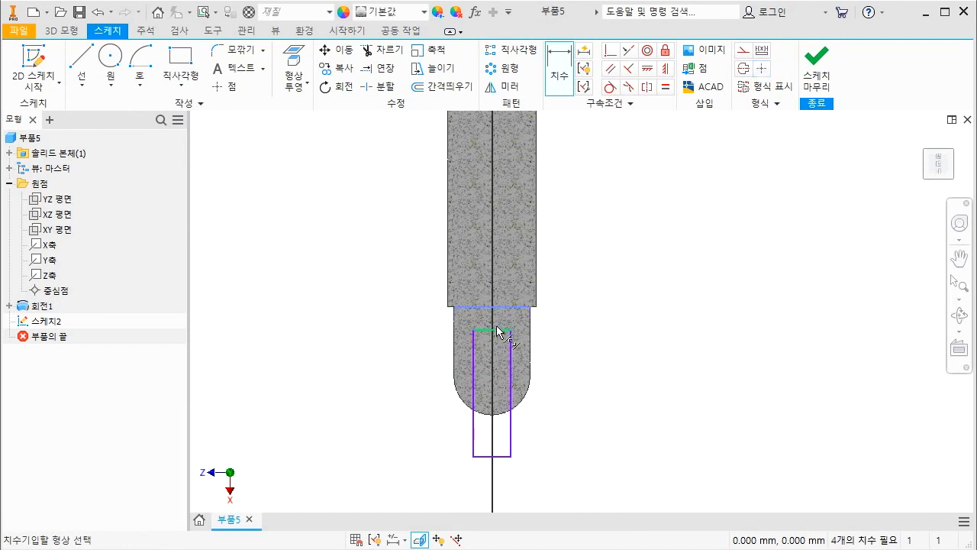
{"action": "left_click", "coordinate": [497, 331]}
{"action": "left_click", "coordinate": [561, 321]}
{"action": "type", "text": "2"}
{"action": "key", "text": "Return"}
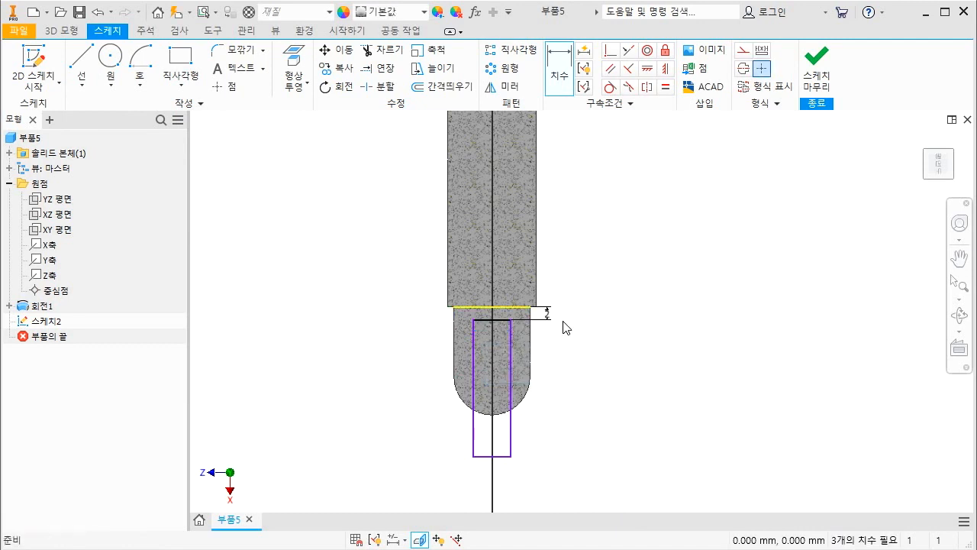
Dimension the rectangle's width across the shaft as 8 mm.
{"action": "key", "text": "d"}
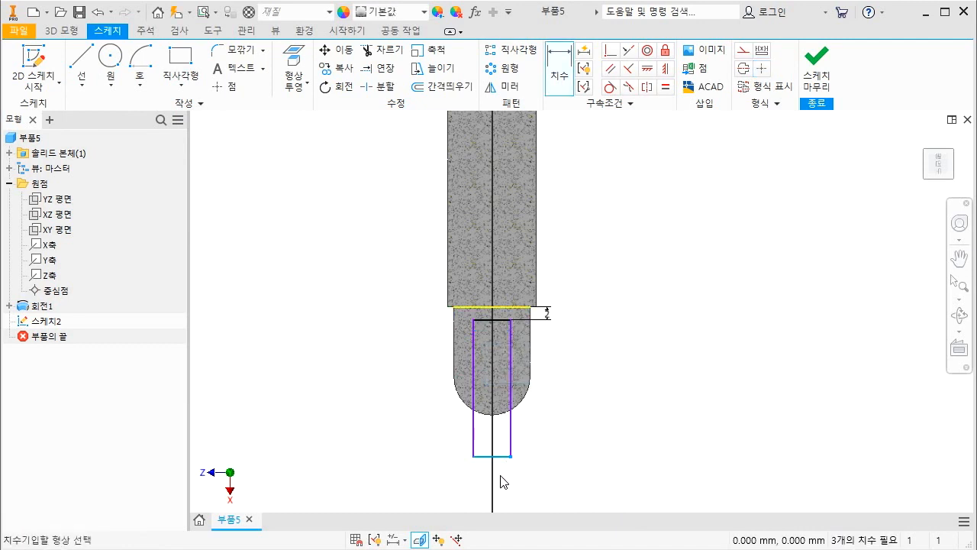
{"action": "left_click", "coordinate": [502, 487]}
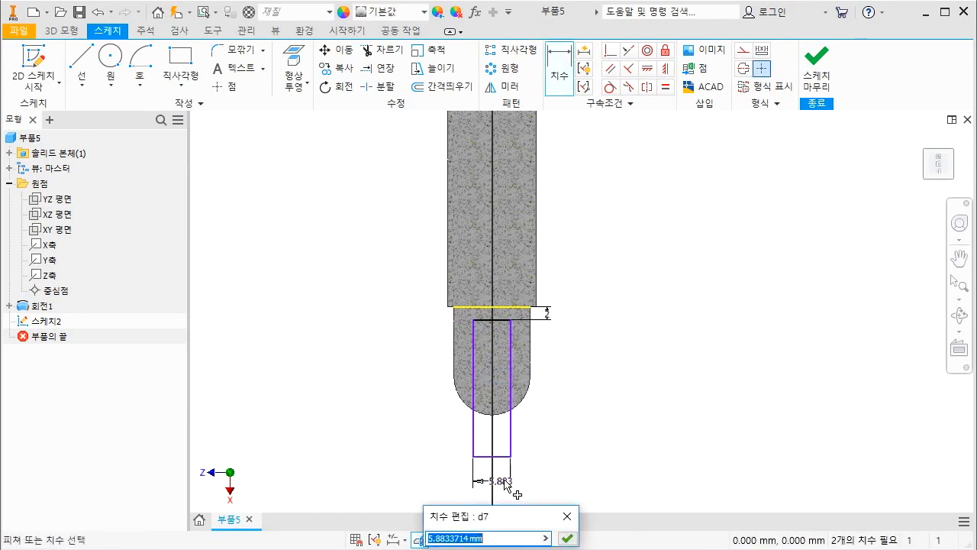
{"action": "type", "text": "8"}
{"action": "key", "text": "Return"}
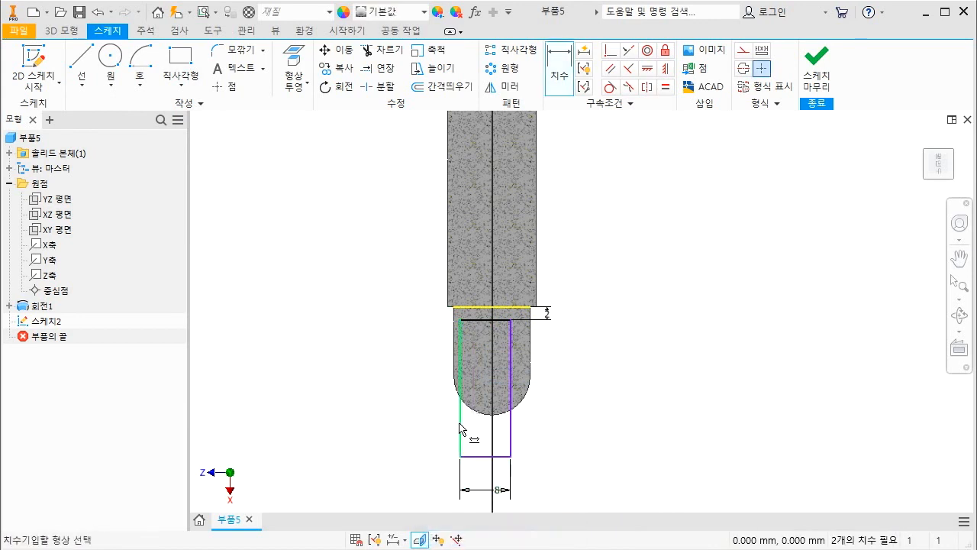
Dimension the distance from the rectangle's long edge on the positive Z side to the sketch origin as 4 mm.
{"action": "left_click", "coordinate": [460, 429]}
{"action": "scroll", "coordinate": [472, 302], "scroll_direction": "down", "scroll_amount": 5}
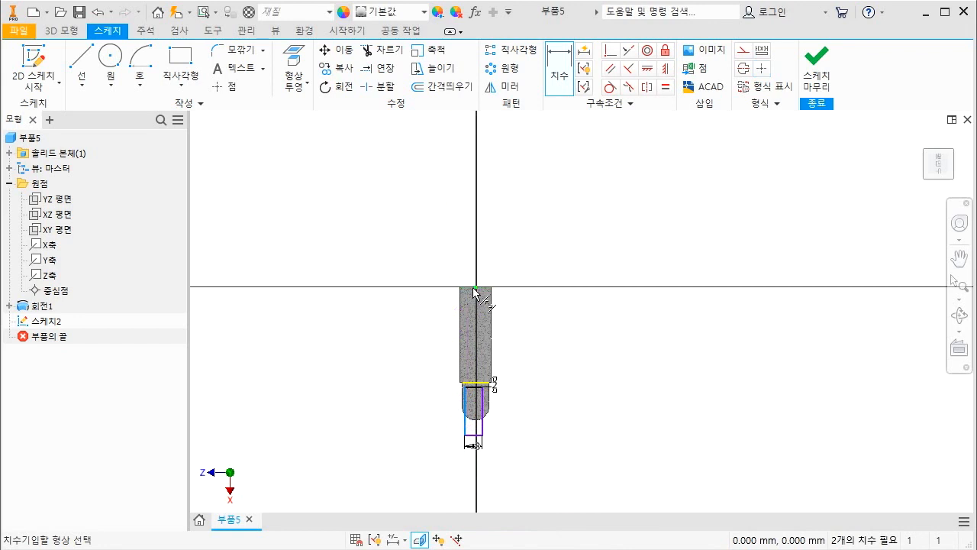
{"action": "left_click", "coordinate": [476, 288]}
{"action": "left_click", "coordinate": [470, 258]}
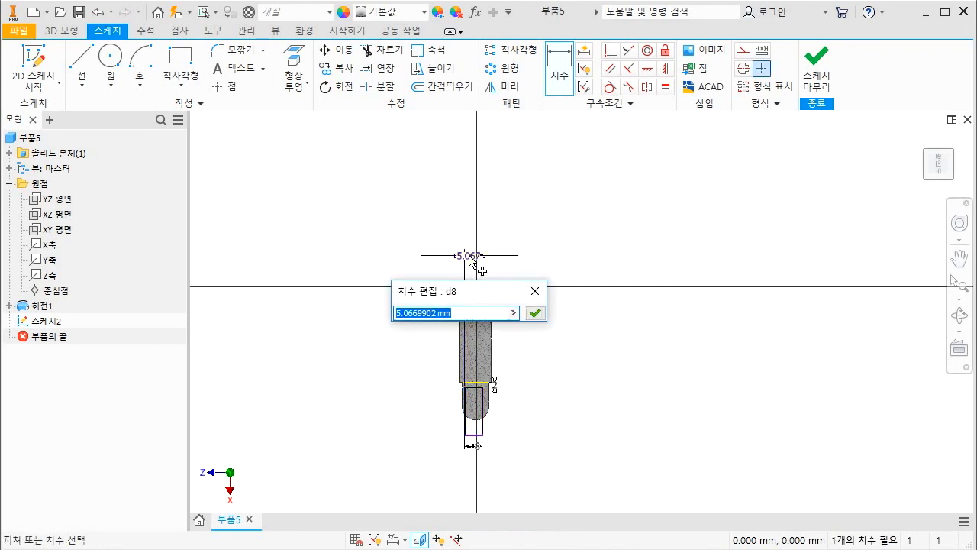
{"action": "type", "text": "4"}
{"action": "key", "text": "Return"}
Stretch the rectangle's outer short edge farther beyond the spherical tip.
{"action": "scroll", "coordinate": [504, 403], "scroll_direction": "up", "scroll_amount": 3}
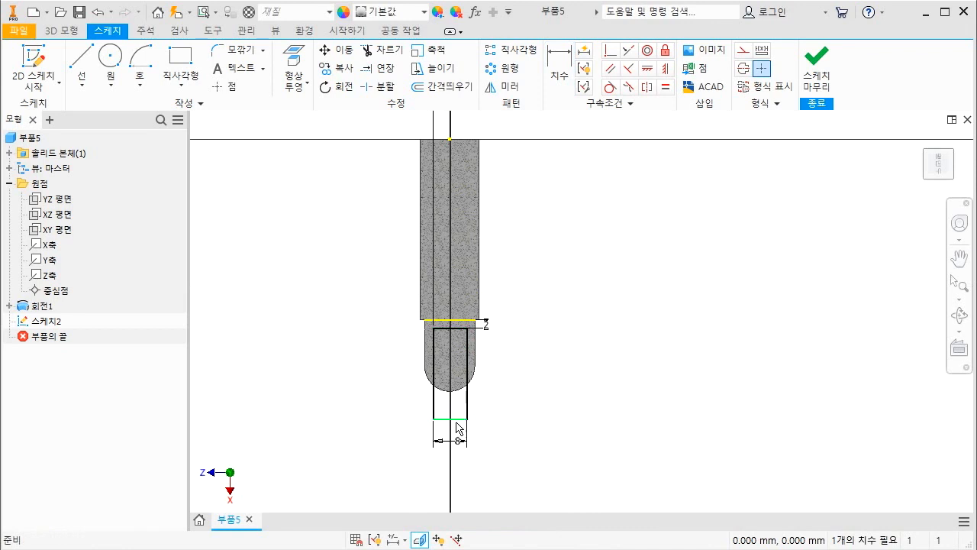
{"action": "mouse_move", "coordinate": [456, 423]}
{"action": "left_mouse_down"}
{"action": "mouse_move", "coordinate": [463, 445]}
{"action": "mouse_move", "coordinate": [472, 425]}
{"action": "left_mouse_up"}
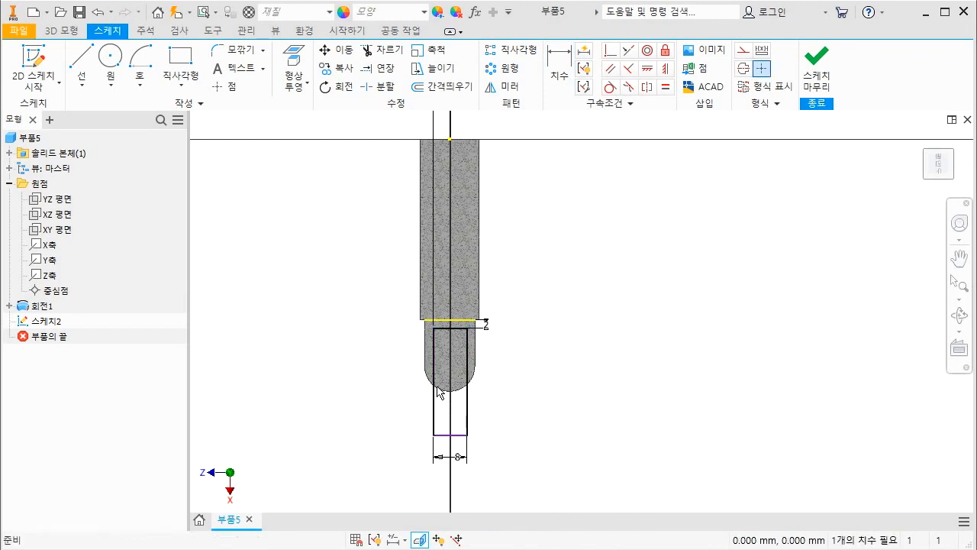
{"action": "mouse_move", "coordinate": [426, 372]}
{"action": "left_mouse_down"}
{"action": "mouse_move", "coordinate": [447, 396]}
{"action": "mouse_move", "coordinate": [474, 374]}
{"action": "mouse_move", "coordinate": [476, 427]}
{"action": "mouse_move", "coordinate": [489, 417]}
{"action": "left_mouse_up"}
Draw two more rectangles outward from the 8 mm rectangle's inner corners, one on each side, extending beyond the shaft's sides and tip.
{"action": "left_click", "coordinate": [183, 63]}
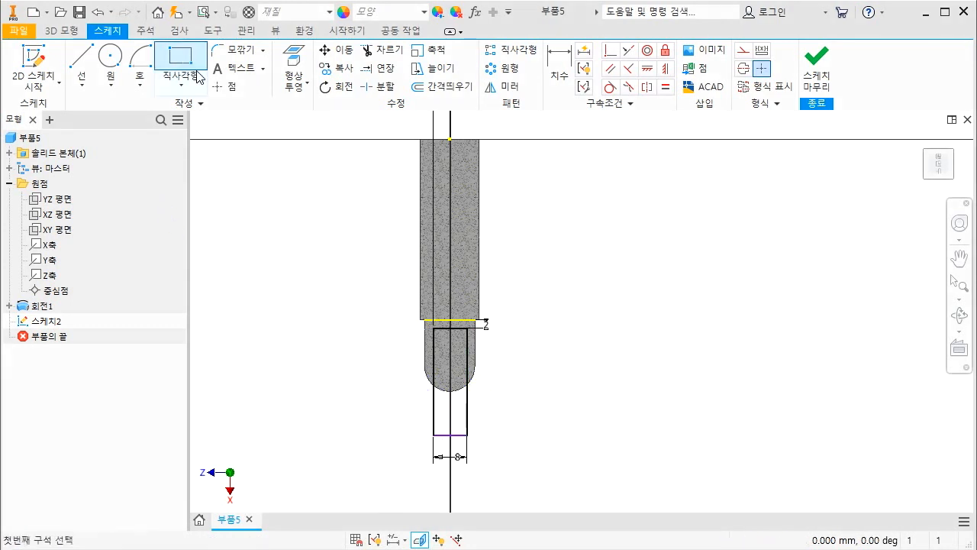
{"action": "left_click", "coordinate": [467, 328]}
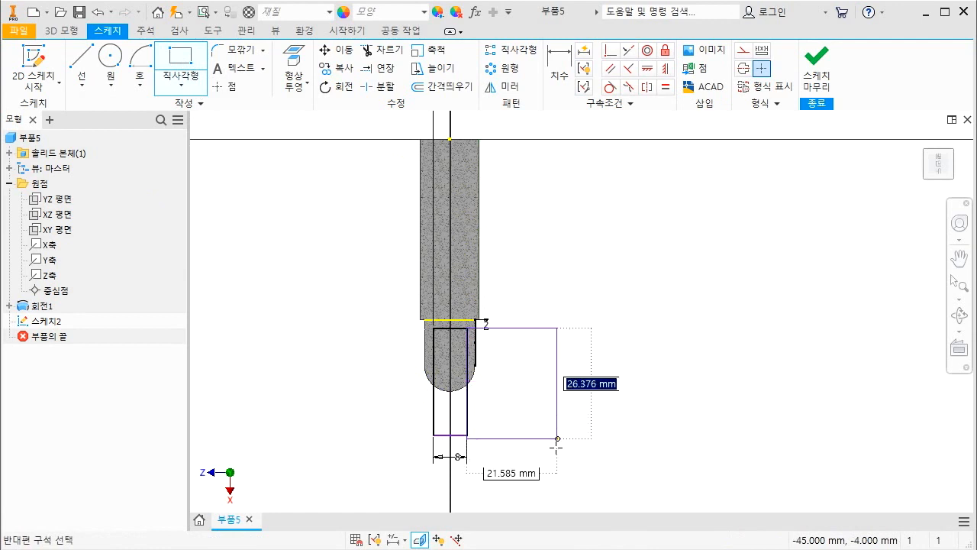
{"action": "left_click", "coordinate": [428, 329]}
{"action": "left_click", "coordinate": [378, 430]}
{"action": "key", "text": "Escape"}
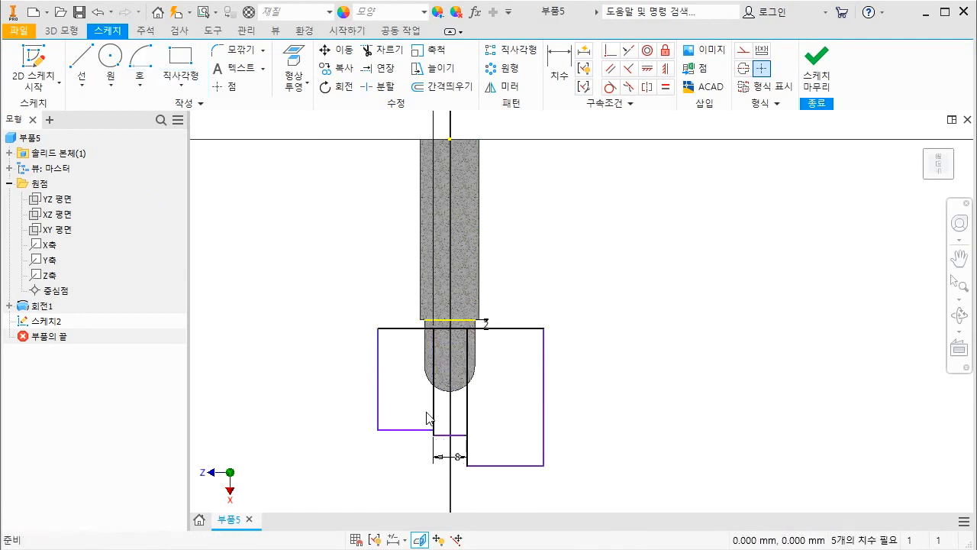
{"action": "left_click_drag", "start_coordinate": [426, 333], "coordinate": [426, 391]}
{"action": "left_click_drag", "start_coordinate": [476, 330], "coordinate": [470, 385]}
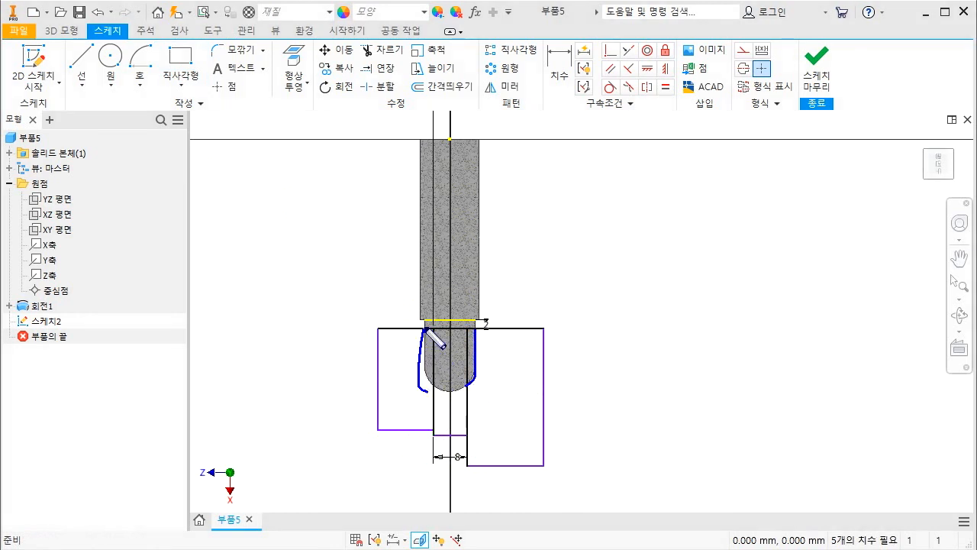
{"action": "mouse_move", "coordinate": [424, 329]}
{"action": "left_mouse_down"}
{"action": "mouse_move", "coordinate": [437, 386]}
{"action": "mouse_move", "coordinate": [519, 405]}
{"action": "mouse_move", "coordinate": [487, 415]}
{"action": "left_mouse_up"}
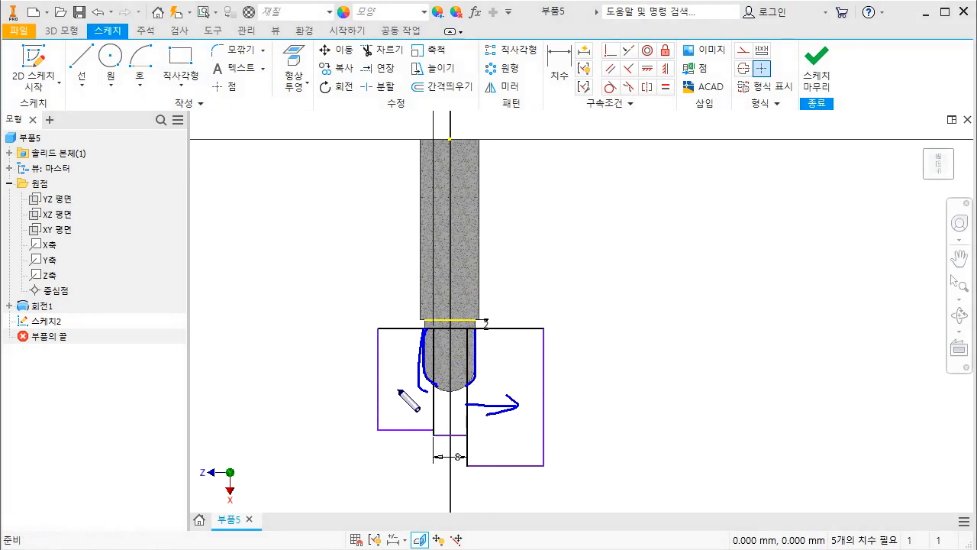
{"action": "left_click_drag", "start_coordinate": [386, 394], "coordinate": [399, 390]}
{"action": "left_click_drag", "start_coordinate": [394, 390], "coordinate": [399, 403]}
{"action": "left_click_drag", "start_coordinate": [422, 337], "coordinate": [370, 391]}
{"action": "left_click_drag", "start_coordinate": [426, 375], "coordinate": [378, 422]}
{"action": "left_click_drag", "start_coordinate": [417, 411], "coordinate": [384, 440]}
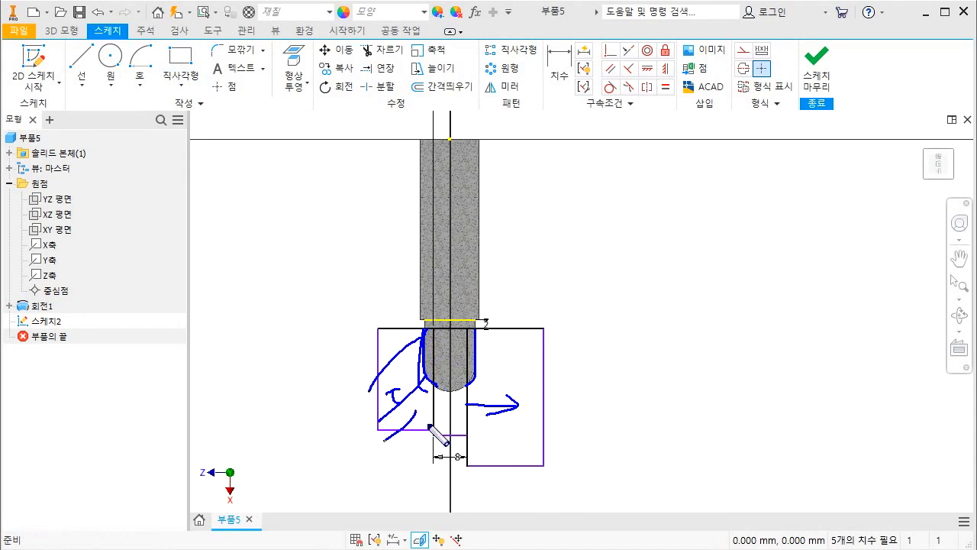
{"action": "left_click_drag", "start_coordinate": [507, 341], "coordinate": [474, 386]}
{"action": "left_click_drag", "start_coordinate": [527, 346], "coordinate": [469, 427]}
{"action": "left_click_drag", "start_coordinate": [528, 397], "coordinate": [481, 452]}
{"action": "left_click_drag", "start_coordinate": [538, 440], "coordinate": [520, 457]}
{"action": "key", "text": "Escape"}
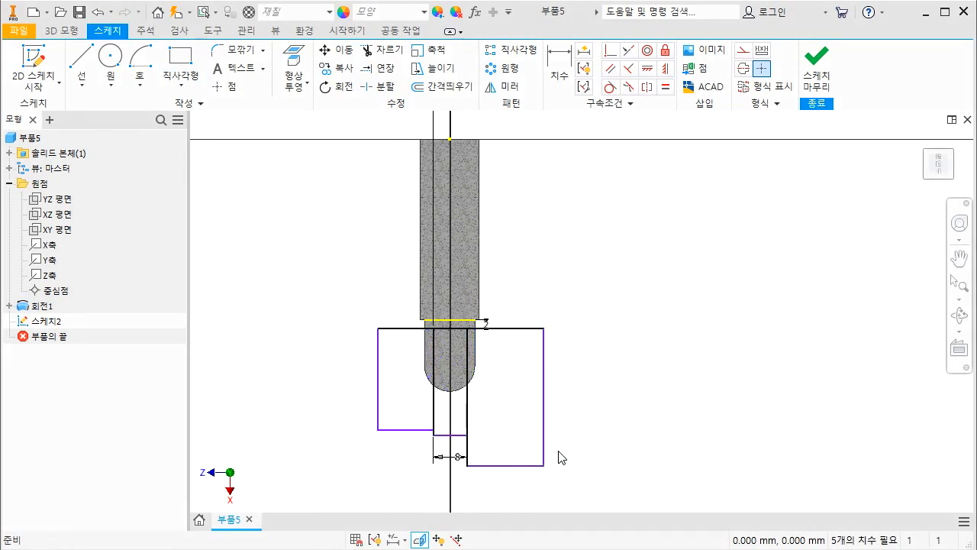
Cut the two outer rectangle profiles from the shaft's end with a symmetric 20 mm Extrude.
{"action": "key", "text": "F6"}
{"action": "key", "text": "e"}
{"action": "left_click", "coordinate": [612, 316]}
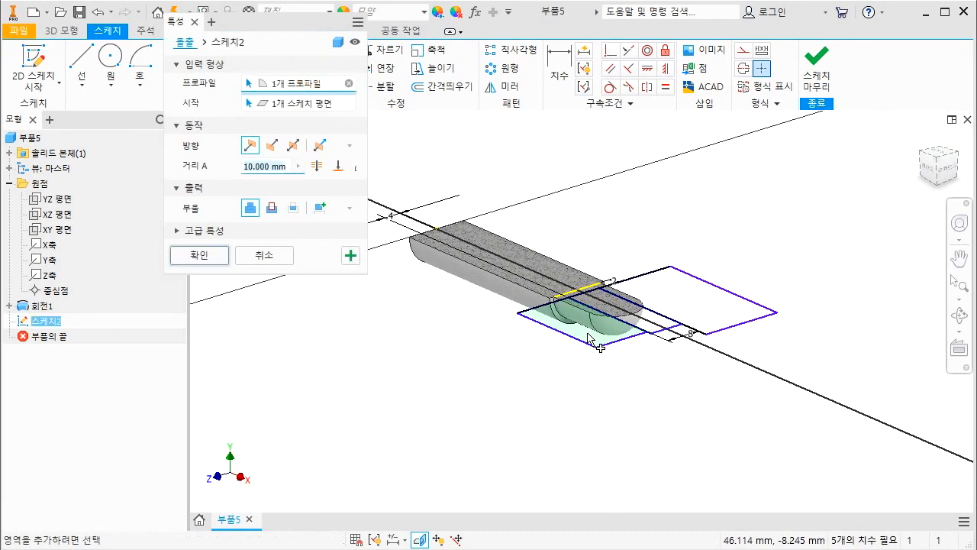
{"action": "left_click", "coordinate": [622, 307]}
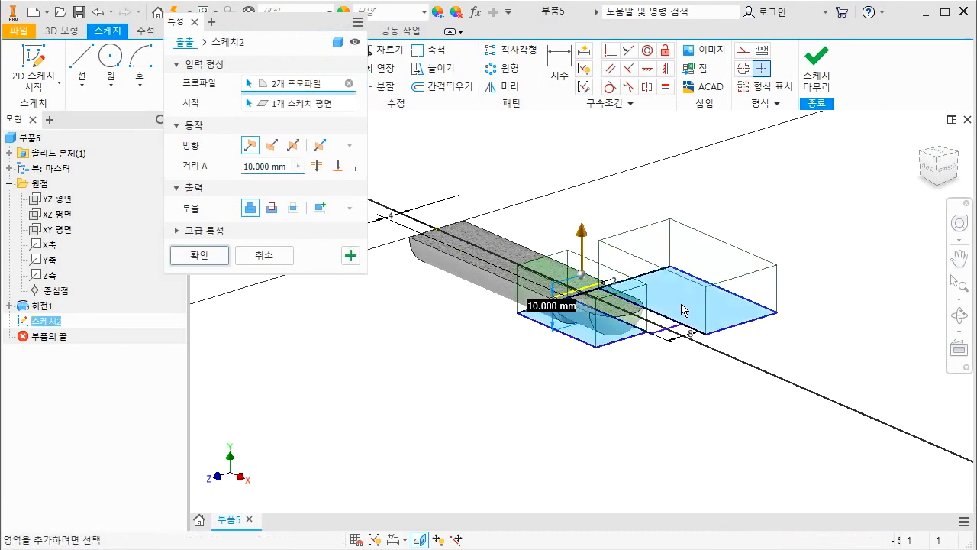
{"action": "left_click", "coordinate": [271, 209]}
{"action": "left_click", "coordinate": [293, 145]}
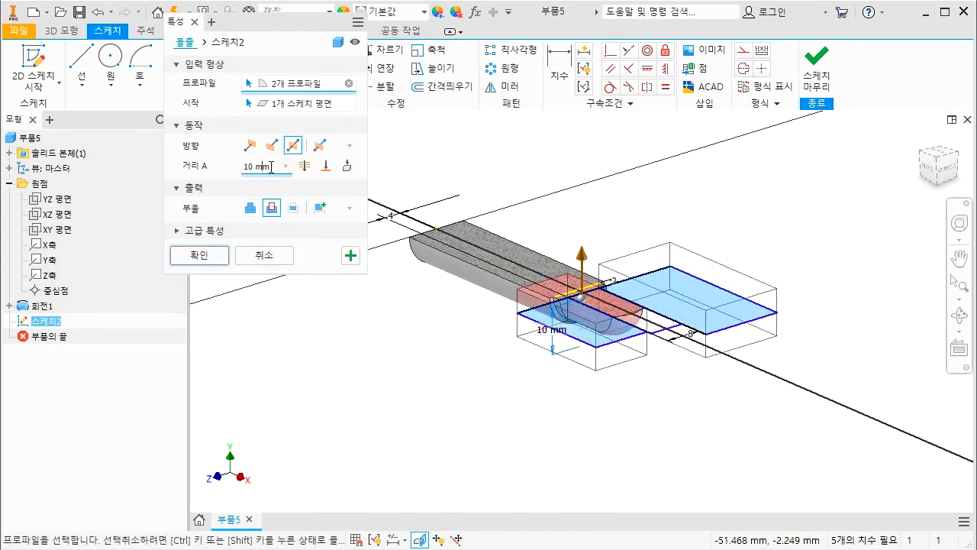
{"action": "left_click_drag", "start_coordinate": [271, 167], "coordinate": [236, 171]}
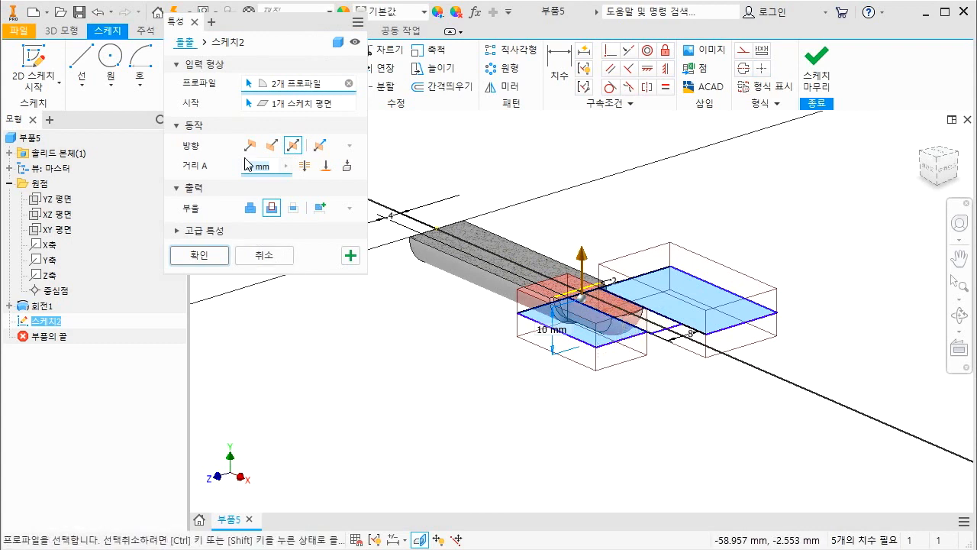
{"action": "type", "text": "20"}
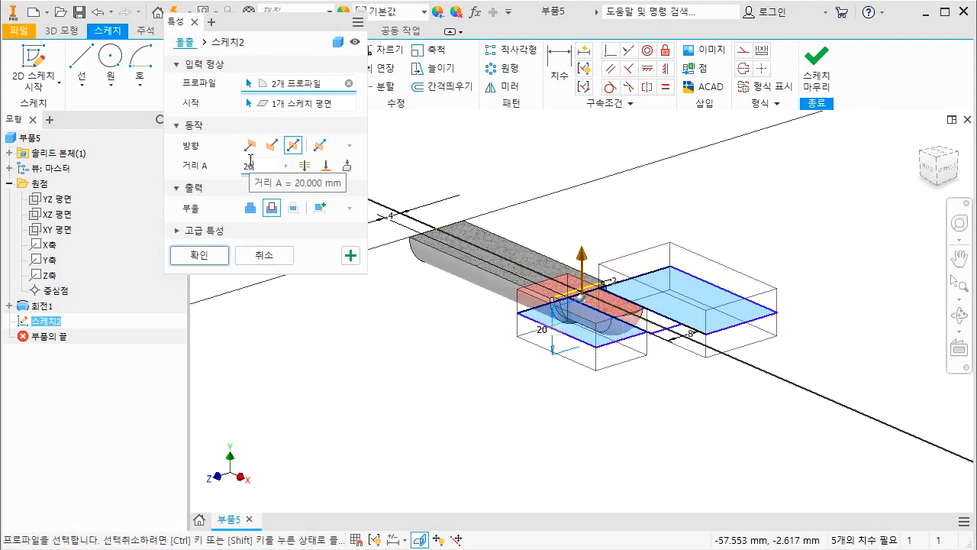
{"action": "left_click", "coordinate": [189, 256]}
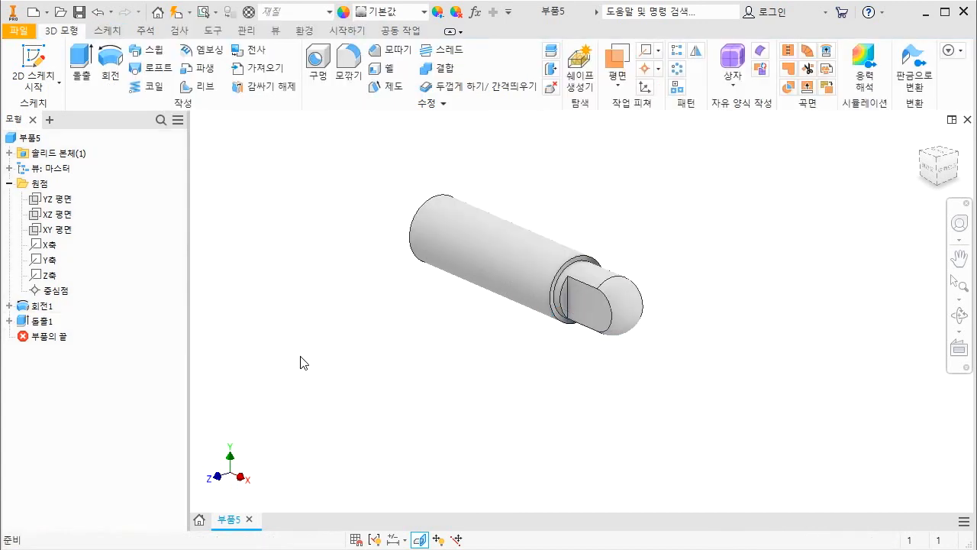
Start a sketch on the cut flat near the spherical end and draw a circle inside it.
{"action": "left_click", "coordinate": [595, 310]}
{"action": "right_click", "coordinate": [594, 315]}
{"action": "left_click", "coordinate": [595, 357]}
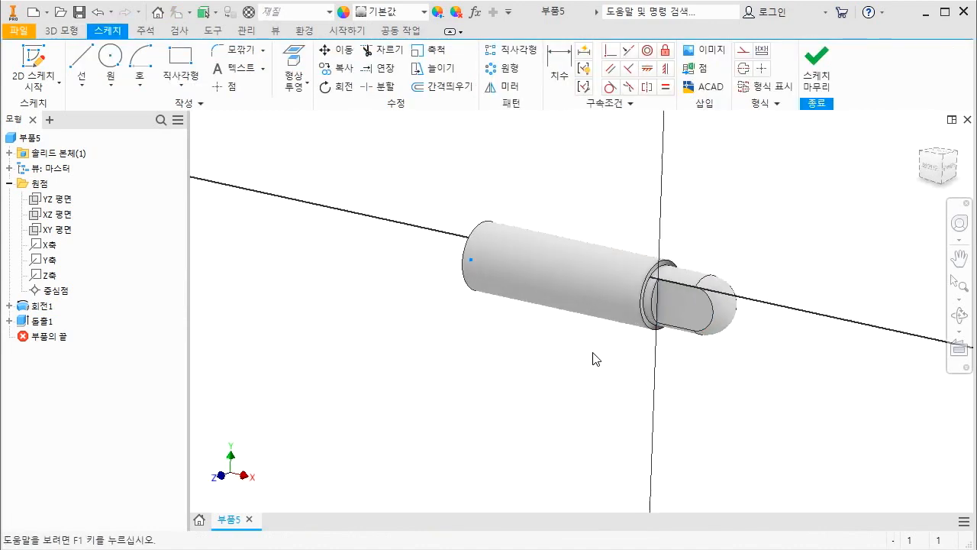
{"action": "left_click", "coordinate": [111, 64]}
{"action": "scroll", "coordinate": [865, 326], "scroll_direction": "down", "scroll_amount": 4}
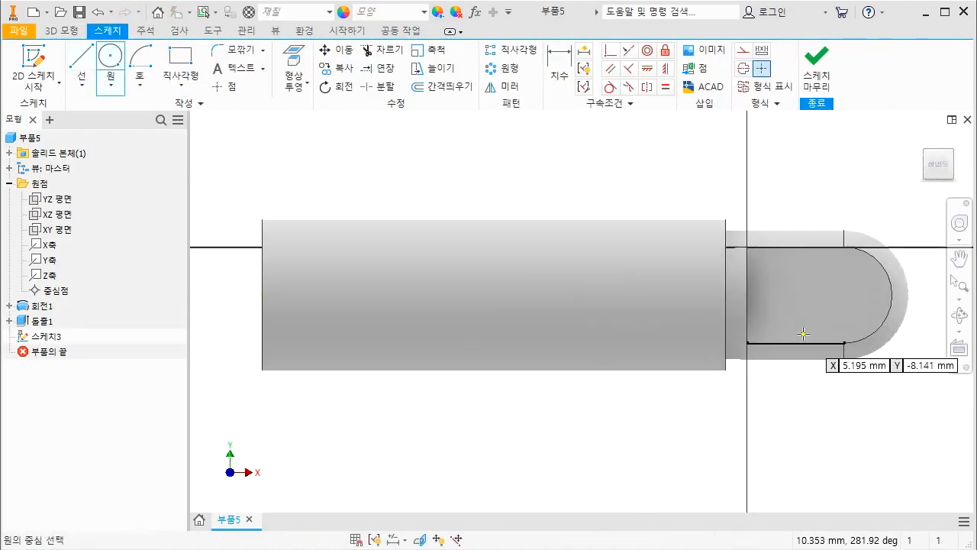
{"action": "left_click", "coordinate": [795, 303]}
{"action": "left_click", "coordinate": [816, 313]}
{"action": "key", "text": "Escape"}
Dimension the circle's diameter as 6 mm.
{"action": "key", "text": "d"}
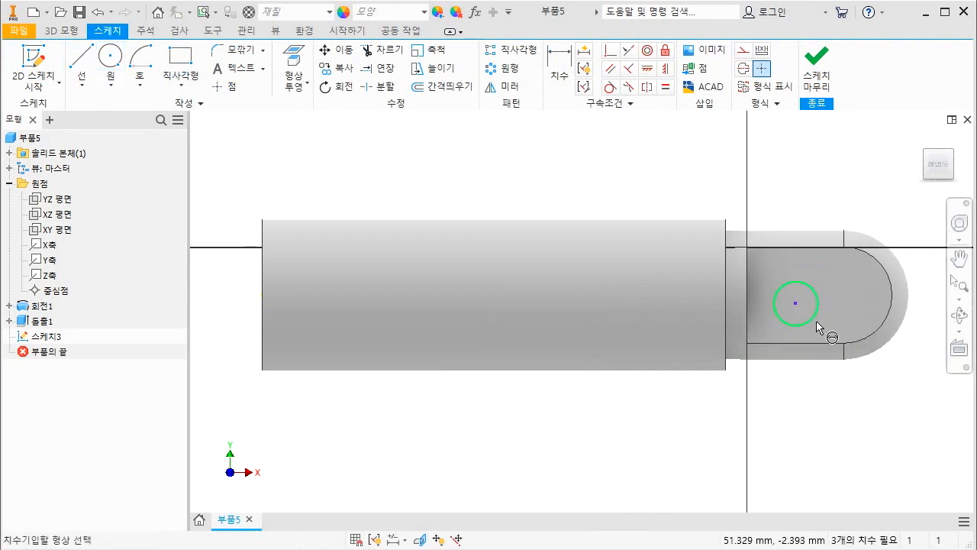
{"action": "left_click", "coordinate": [814, 318]}
{"action": "left_click", "coordinate": [857, 405]}
{"action": "type", "text": "6"}
{"action": "key", "text": "Return"}
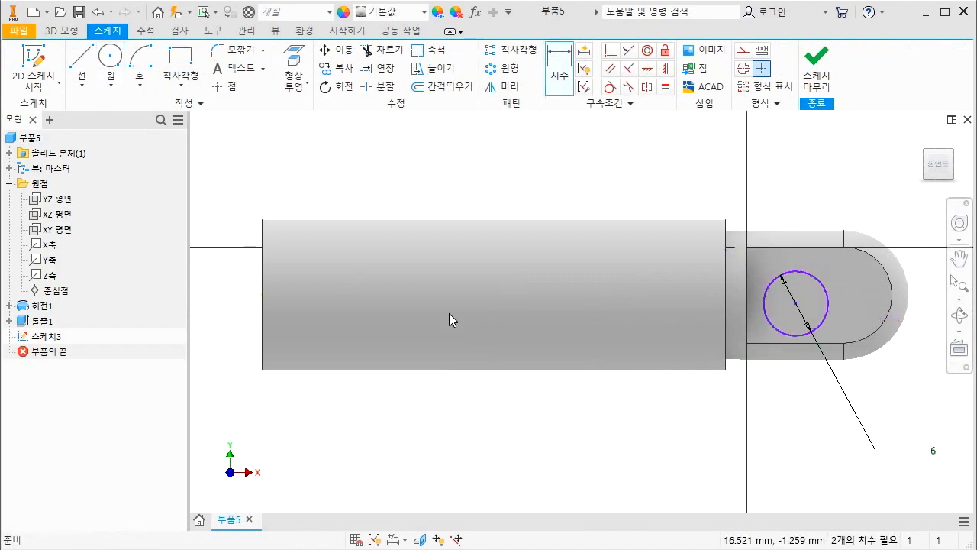
{"action": "key", "text": "Escape"}
Slice the view at the sketch plane and dimension the circle's center level with the origin point at the shaft's plain end.
{"action": "key", "text": "F7"}
{"action": "scroll", "coordinate": [514, 331], "scroll_direction": "up", "scroll_amount": 3}
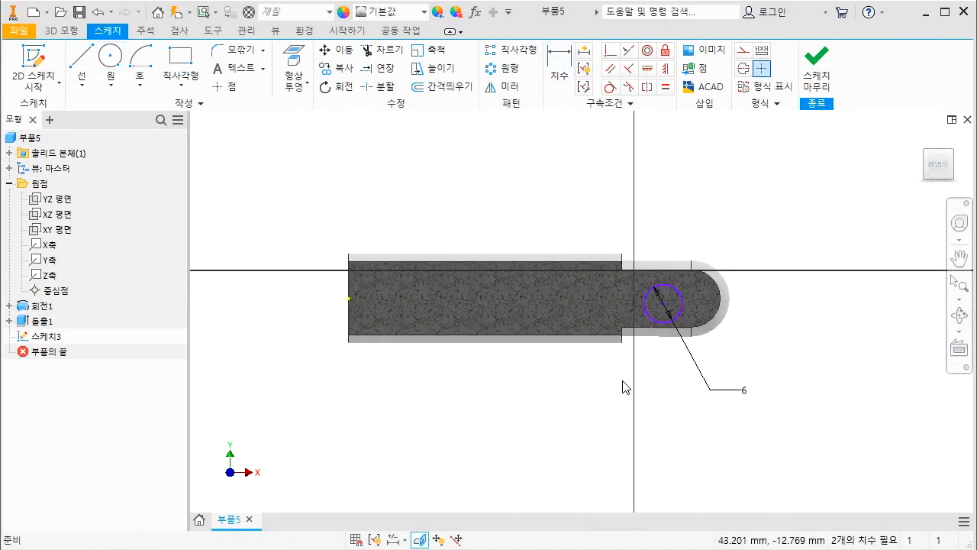
{"action": "left_click_drag", "start_coordinate": [665, 311], "coordinate": [667, 320]}
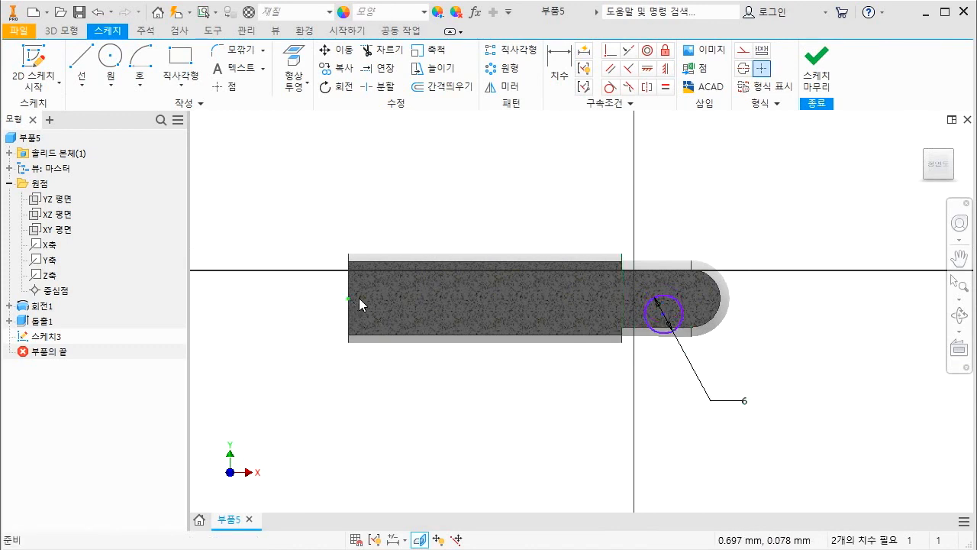
{"action": "key", "text": "d"}
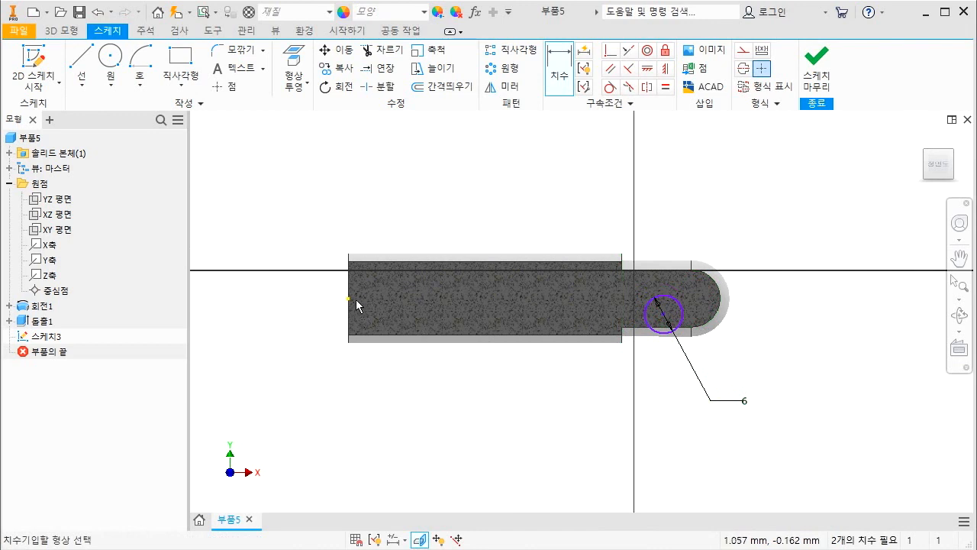
{"action": "left_click", "coordinate": [666, 313]}
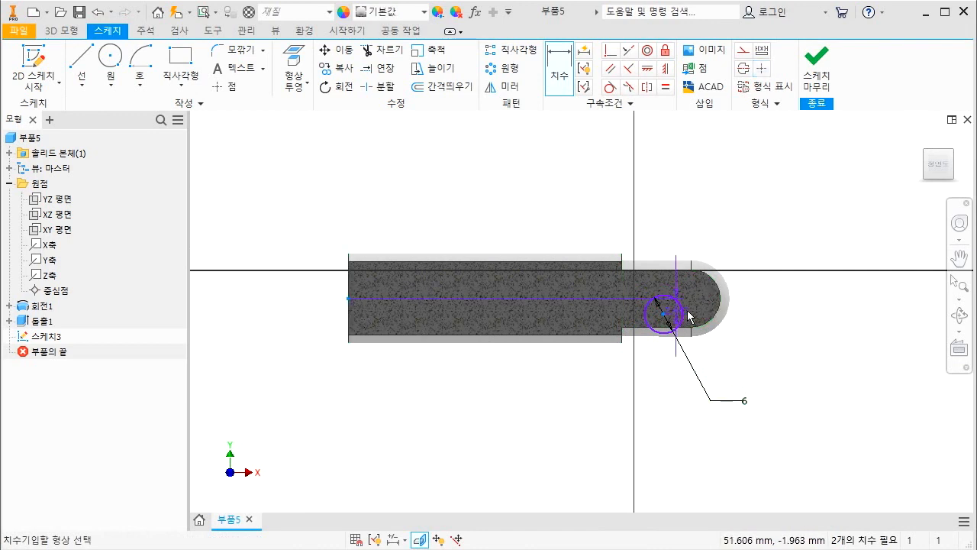
{"action": "left_click", "coordinate": [762, 315]}
{"action": "key", "text": "Escape"}
{"action": "key", "text": "Escape"}
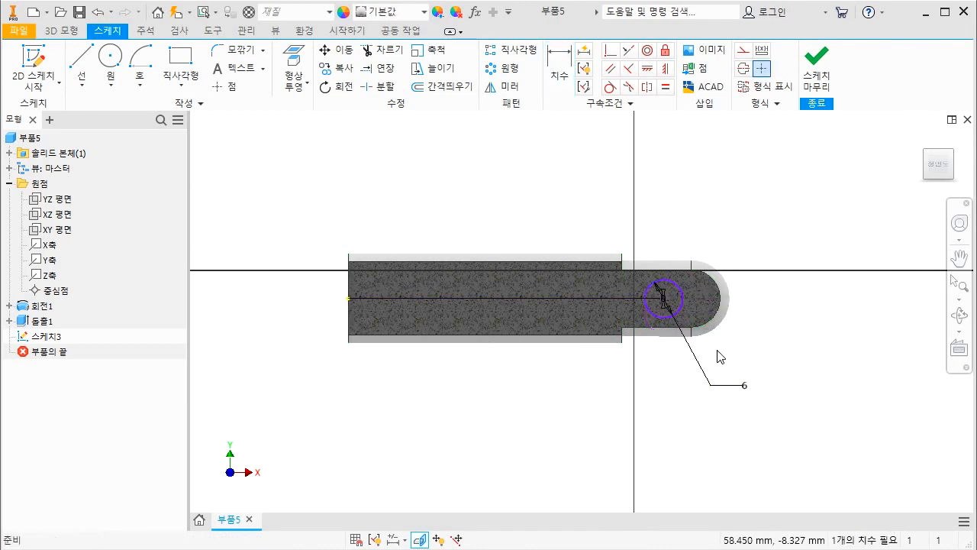
Dimension the horizontal distance from the circle's center to the origin point at the shaft's plain end as 54 mm.
{"action": "key", "text": "d"}
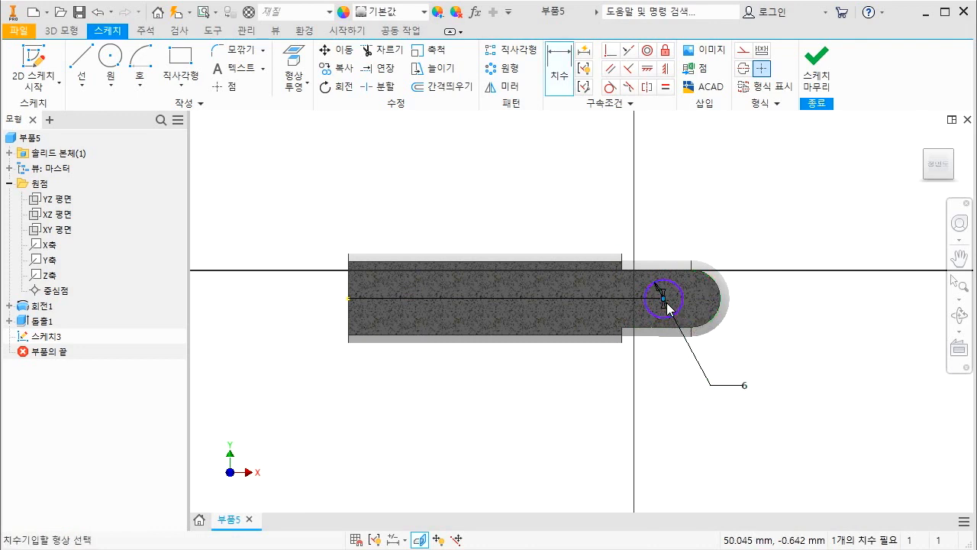
{"action": "left_click", "coordinate": [663, 299]}
{"action": "left_click", "coordinate": [349, 298]}
{"action": "left_click", "coordinate": [410, 219]}
{"action": "type", "text": "54"}
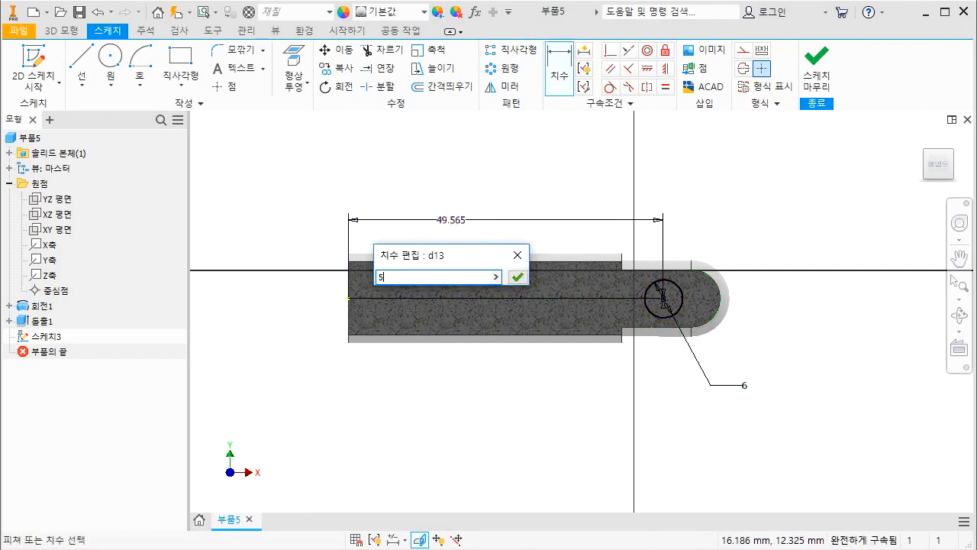
{"action": "key", "text": "Return"}
{"action": "key", "text": "Escape"}
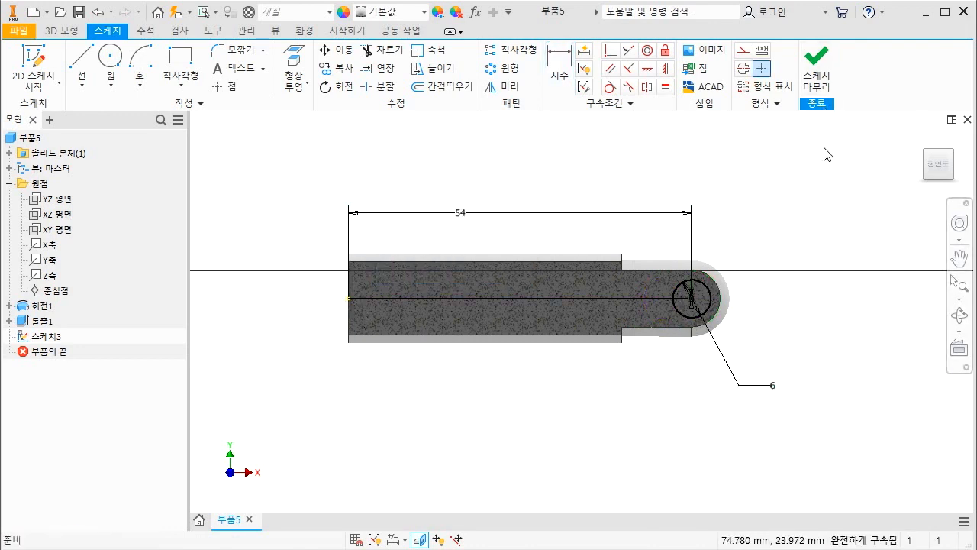
Cut the circle through the flattened shaft end with an Extrude set to through all.
{"action": "key", "text": "F6"}
{"action": "key", "text": "e"}
{"action": "scroll", "coordinate": [654, 338], "scroll_direction": "up", "scroll_amount": 5}
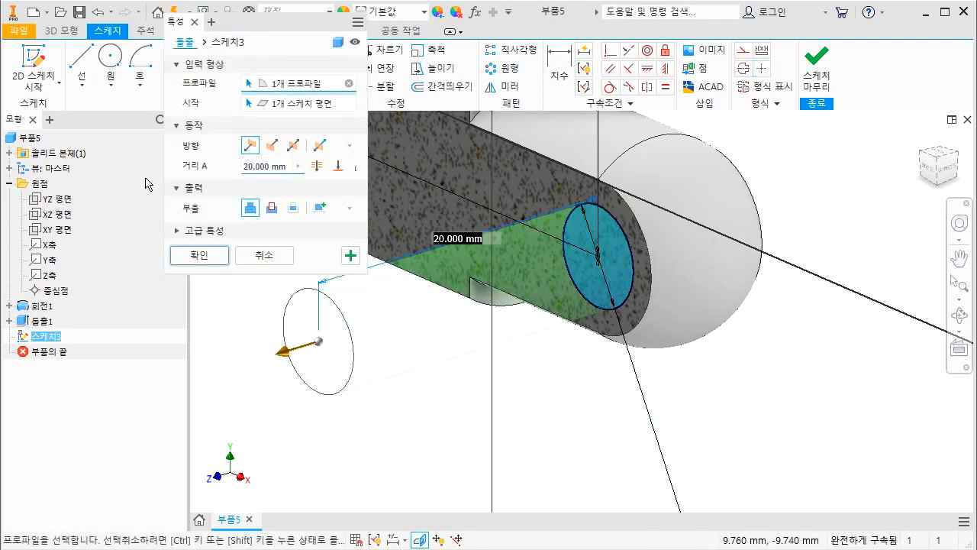
{"action": "left_click", "coordinate": [273, 207]}
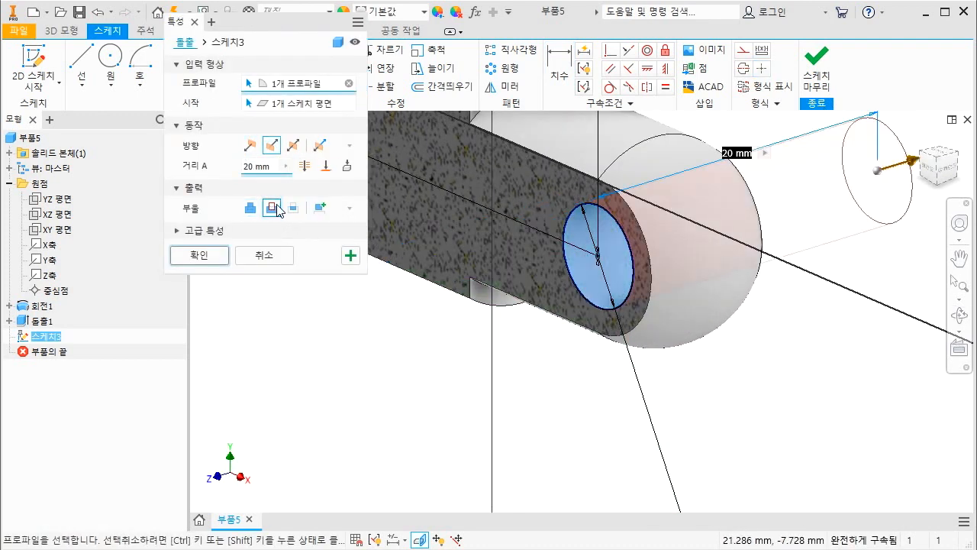
{"action": "left_click", "coordinate": [304, 166]}
{"action": "left_click", "coordinate": [200, 255]}
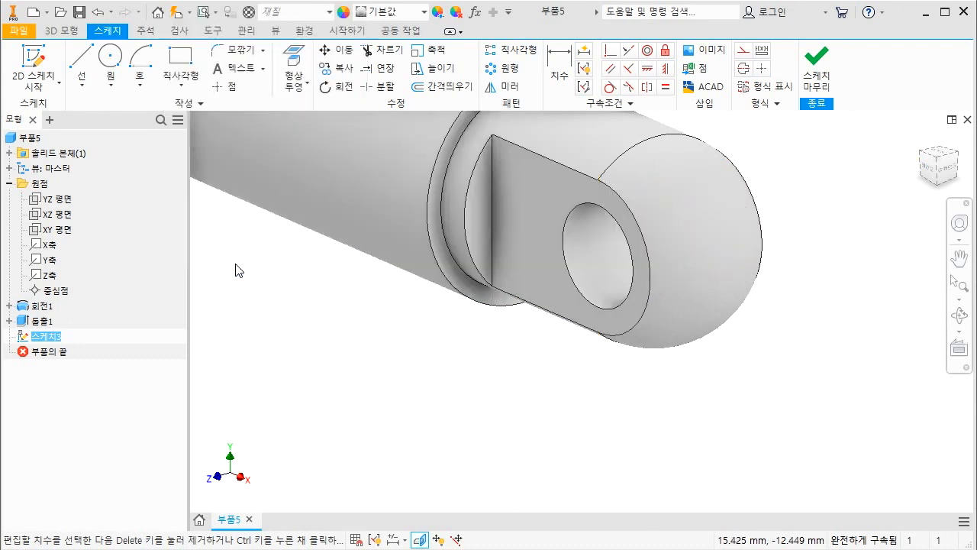
Chamfer the circular edge at the shaft's plain end with a 2 mm distance.
{"action": "key", "text": "F6"}
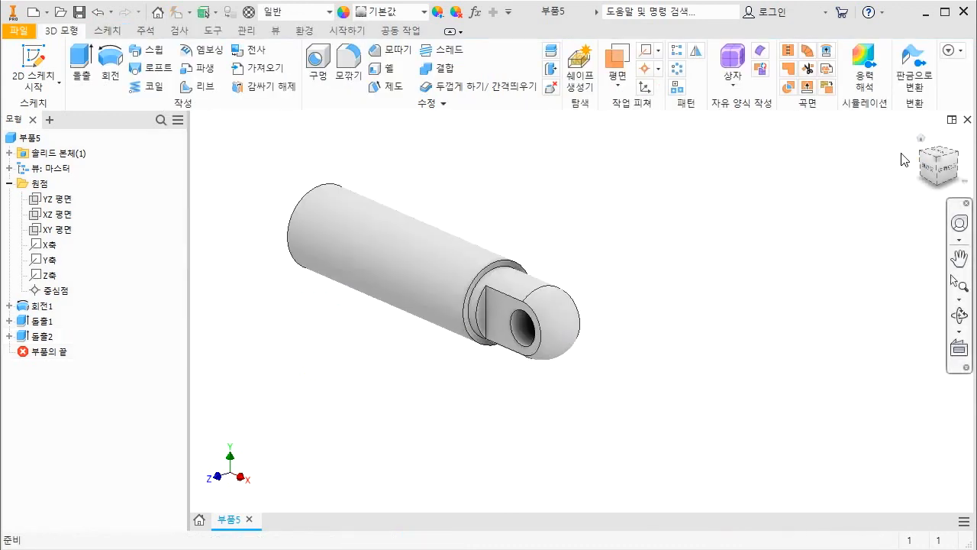
{"action": "left_click", "coordinate": [922, 142]}
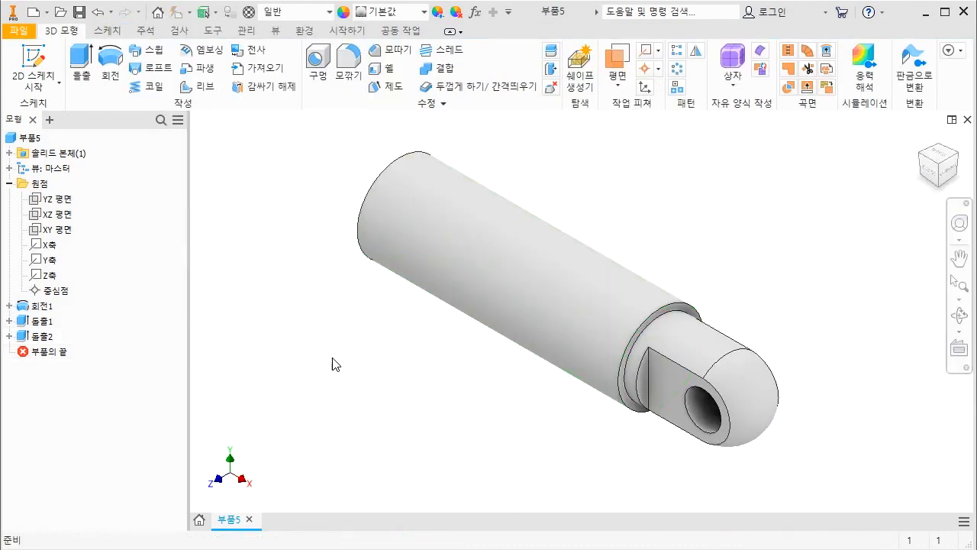
{"action": "left_click", "coordinate": [350, 76]}
{"action": "left_click", "coordinate": [258, 301]}
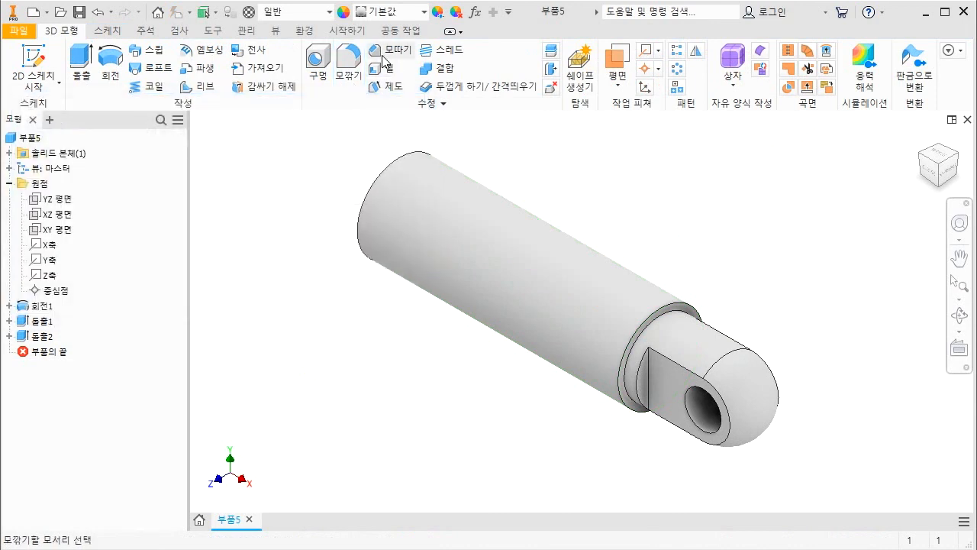
{"action": "left_click", "coordinate": [391, 49]}
{"action": "left_click", "coordinate": [397, 168]}
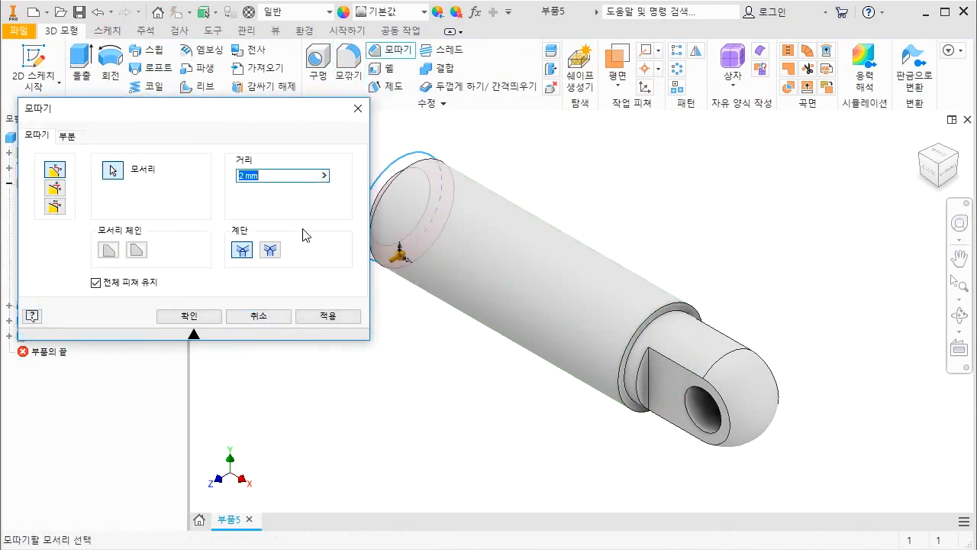
{"action": "left_click", "coordinate": [189, 315]}
{"action": "scroll", "coordinate": [323, 317], "scroll_direction": "down", "scroll_amount": 3}
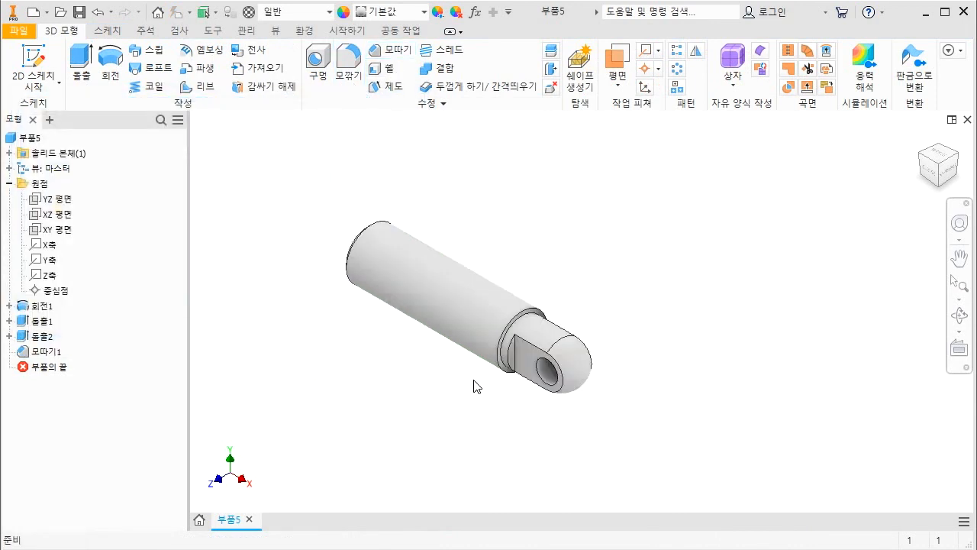
{"action": "scroll", "coordinate": [523, 410], "scroll_direction": "up", "scroll_amount": 3}
{"action": "mouse_move", "coordinate": [597, 284]}
{"action": "left_mouse_down"}
{"action": "mouse_move", "coordinate": [632, 330]}
{"action": "mouse_move", "coordinate": [613, 374]}
{"action": "left_mouse_up"}
{"action": "left_click_drag", "start_coordinate": [513, 281], "coordinate": [540, 325]}
{"action": "left_click_drag", "start_coordinate": [581, 367], "coordinate": [586, 373]}
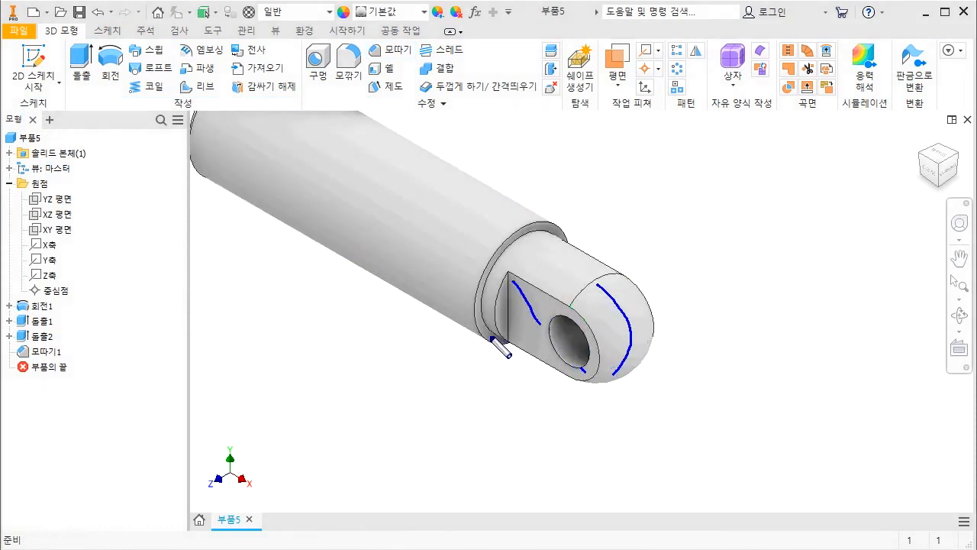
{"action": "left_click", "coordinate": [490, 336]}
{"action": "left_click_drag", "start_coordinate": [503, 342], "coordinate": [589, 326]}
{"action": "key", "text": "Escape"}
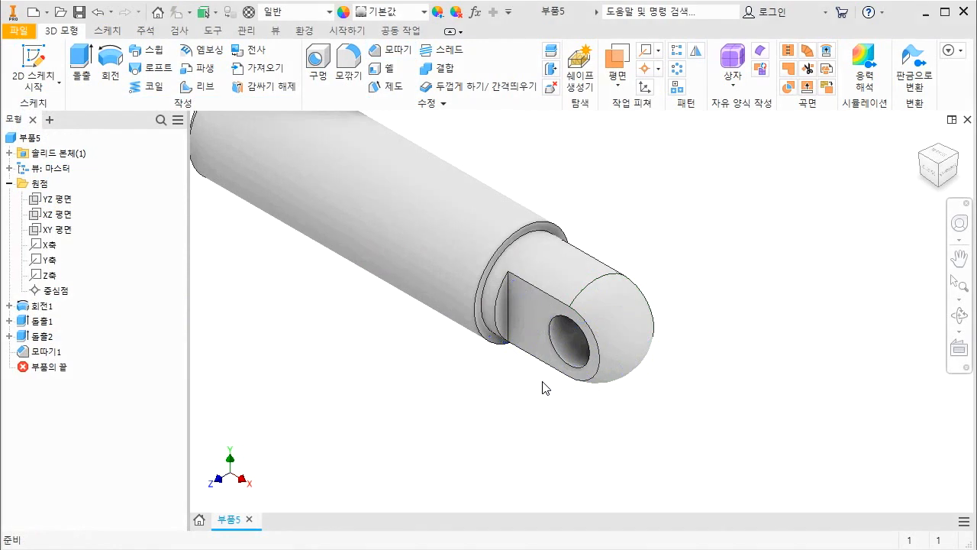
{"action": "scroll", "coordinate": [528, 380], "scroll_direction": "up", "scroll_amount": 5}
{"action": "scroll", "coordinate": [543, 344], "scroll_direction": "down", "scroll_amount": 3}
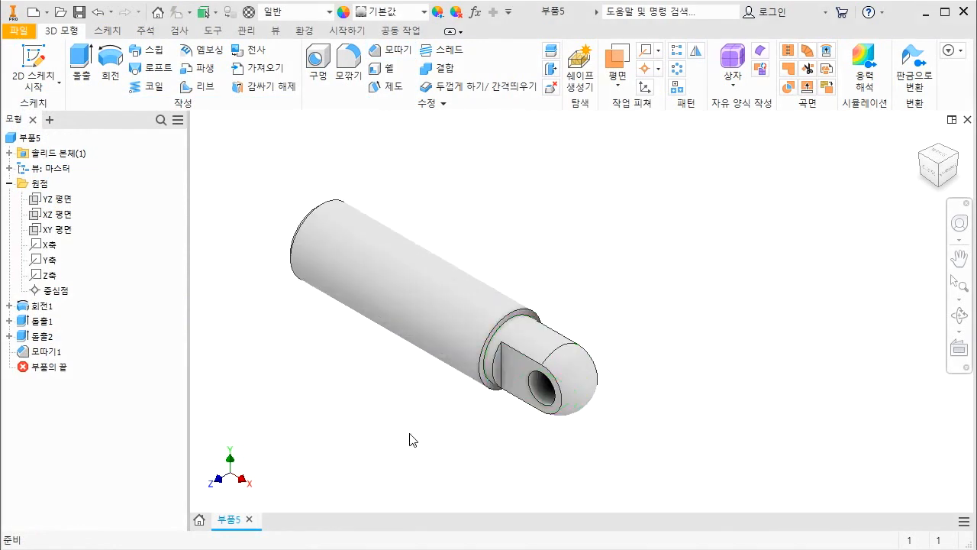